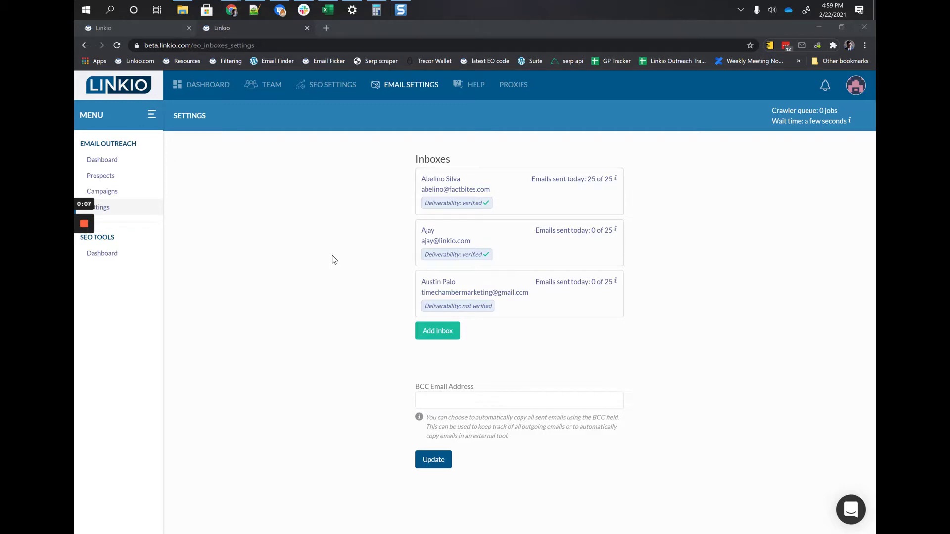
- Choose Add Custom Inbox from Linkio's Add Inbox options to get the empty SMTP/IMAP form
{"action": "left_click", "coordinate": [437, 331]}
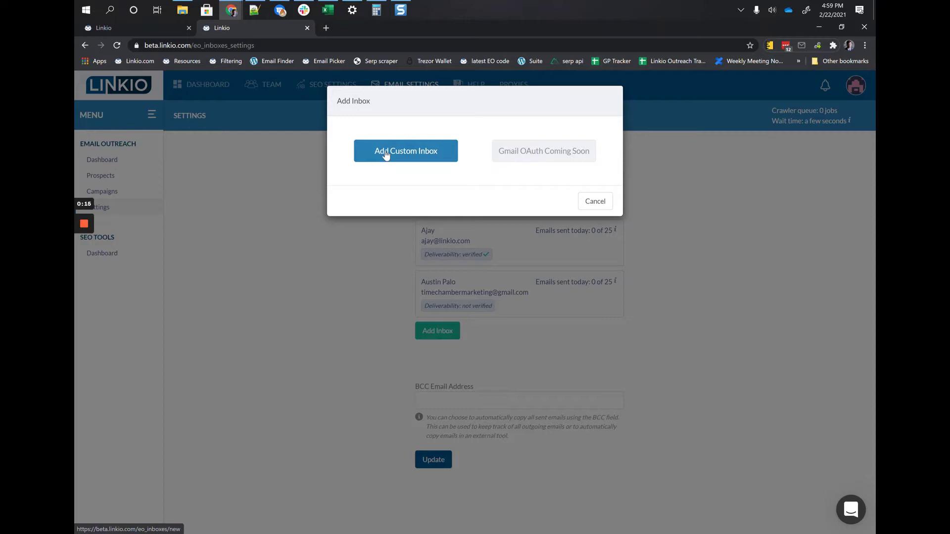
{"action": "left_click", "coordinate": [591, 202]}
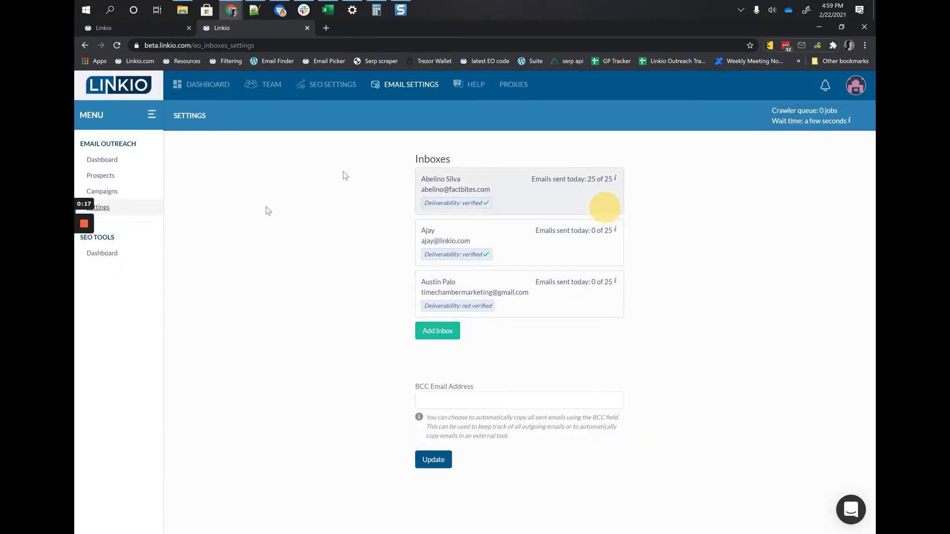
{"action": "left_click", "coordinate": [432, 337]}
{"action": "left_click", "coordinate": [412, 148]}
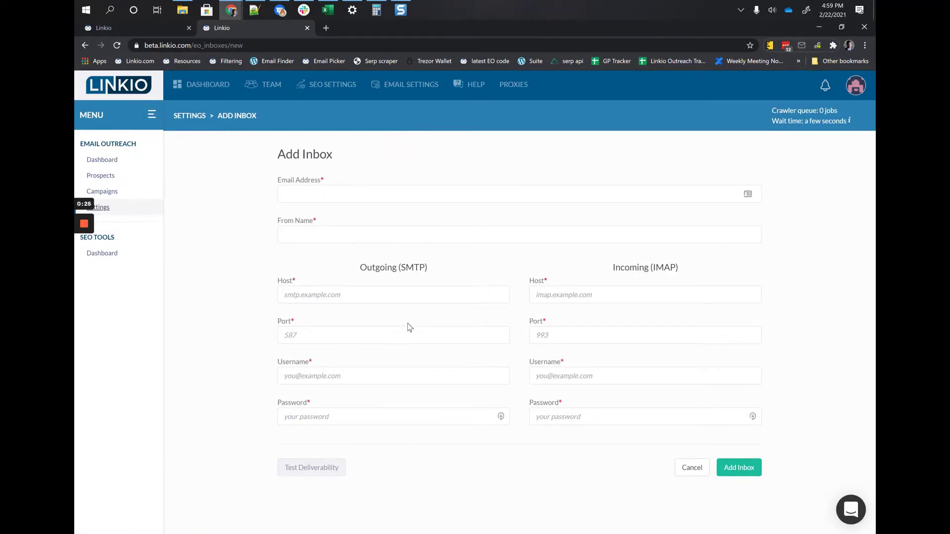
- Bring up the Gmail User setup notes, zoom in, and read the 2-Step Verification and less-secure-apps steps
{"action": "key", "text": "alt+Tab"}
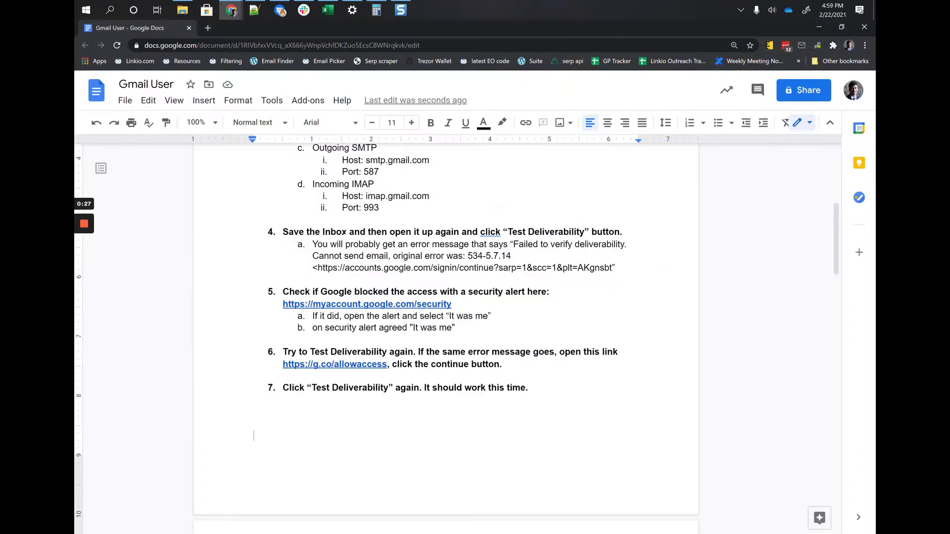
{"action": "key", "text": "ctrl+Home"}
{"action": "left_click", "coordinate": [331, 241]}
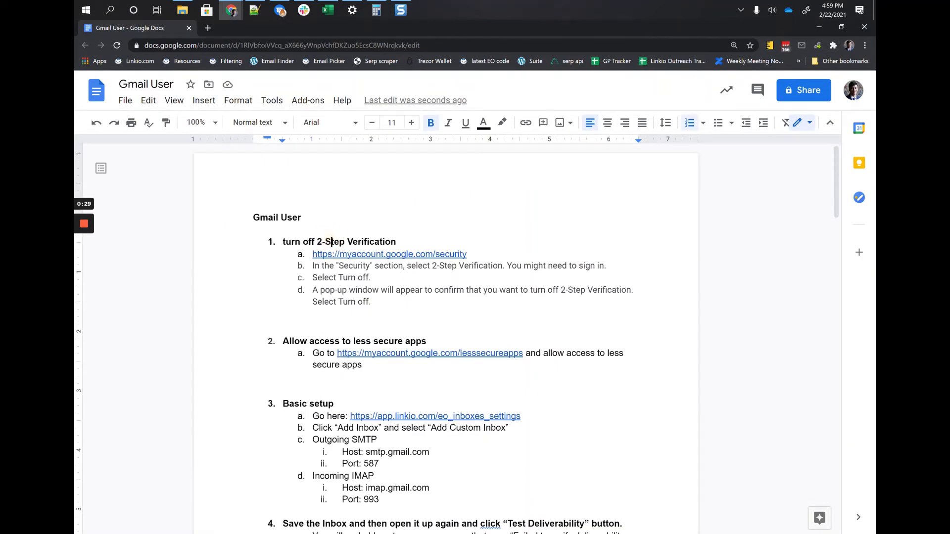
{"action": "key", "text": "ctrl+plus"}
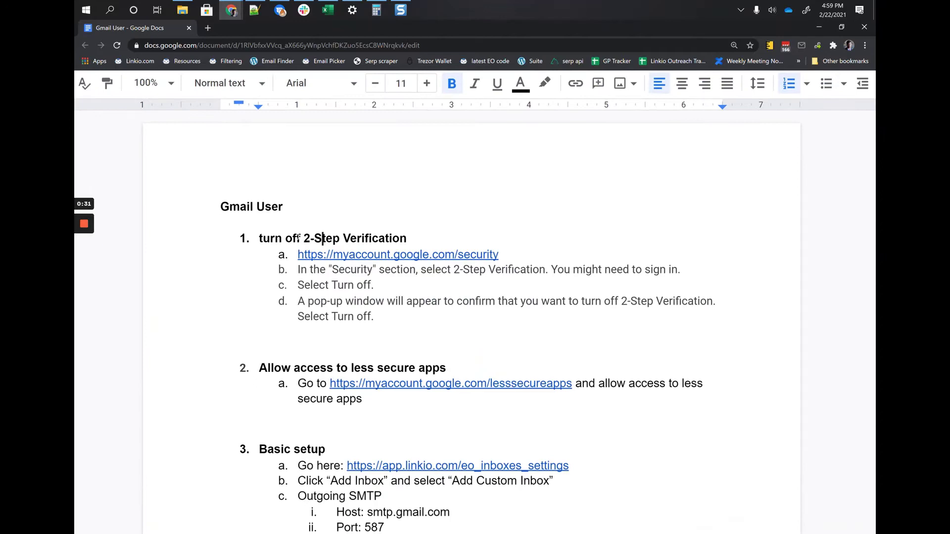
{"action": "left_click_drag", "start_coordinate": [298, 238], "coordinate": [392, 238]}
{"action": "left_click", "coordinate": [393, 239]}
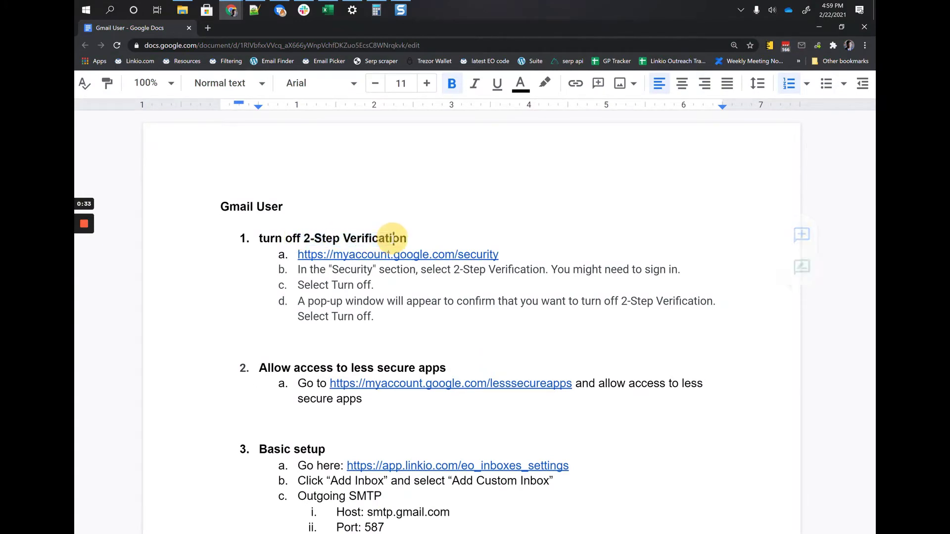
{"action": "left_click_drag", "start_coordinate": [314, 369], "coordinate": [442, 368]}
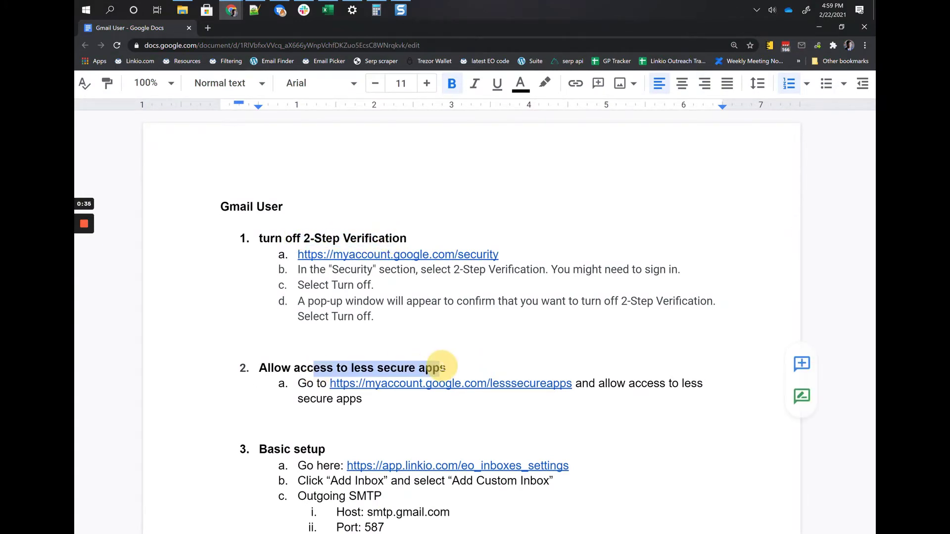
{"action": "left_click", "coordinate": [441, 368]}
- Read through steps 4 and 5, then open the myaccount.google.com/security link
{"action": "scroll", "coordinate": [441, 368], "scroll_direction": "down", "scroll_amount": 5}
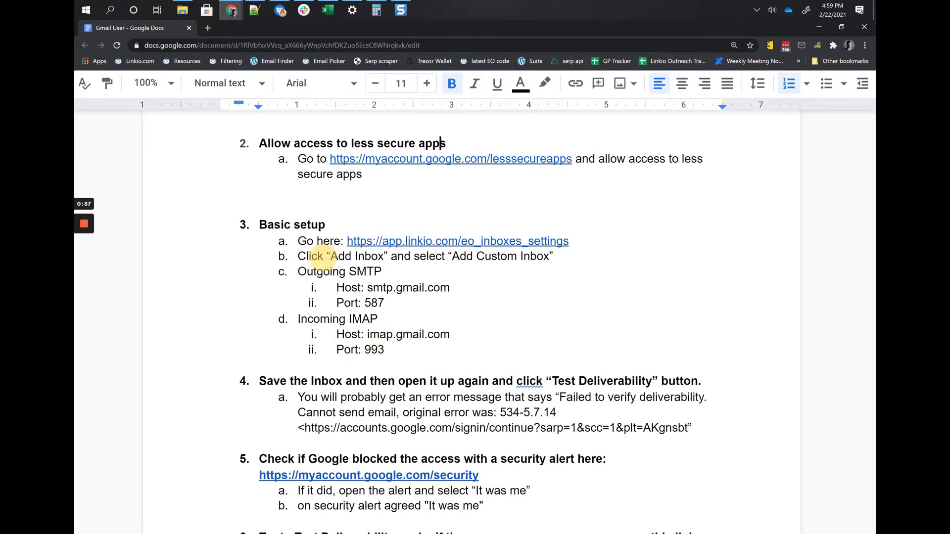
{"action": "scroll", "coordinate": [322, 258], "scroll_direction": "down", "scroll_amount": 3}
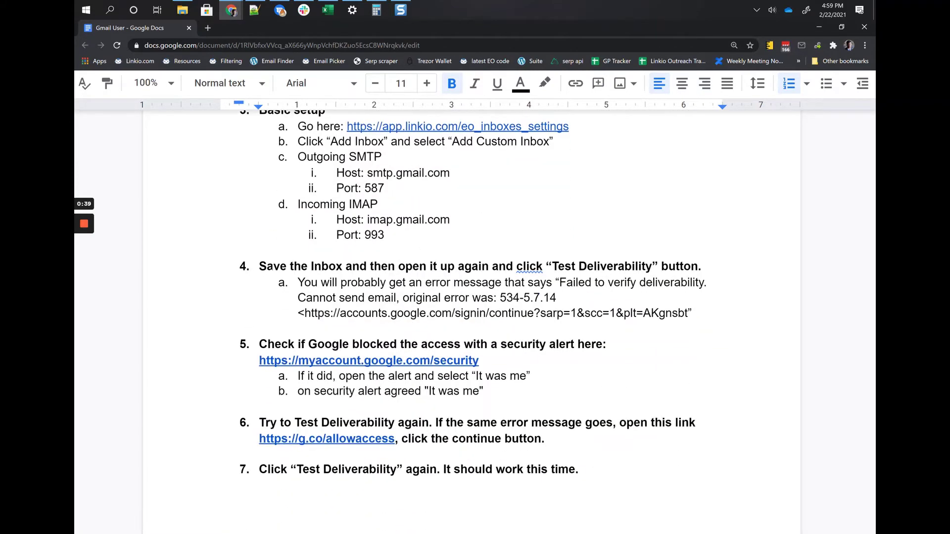
{"action": "left_click_drag", "start_coordinate": [272, 267], "coordinate": [346, 388]}
{"action": "left_click", "coordinate": [346, 388]}
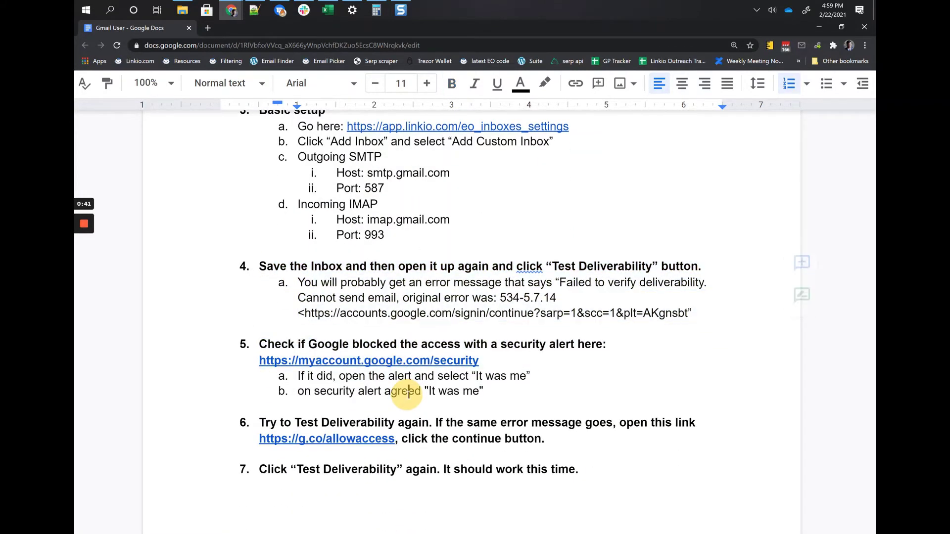
{"action": "scroll", "coordinate": [407, 394], "scroll_direction": "up", "scroll_amount": 5}
{"action": "scroll", "coordinate": [406, 395], "scroll_direction": "up", "scroll_amount": 2}
{"action": "left_click", "coordinate": [350, 255]}
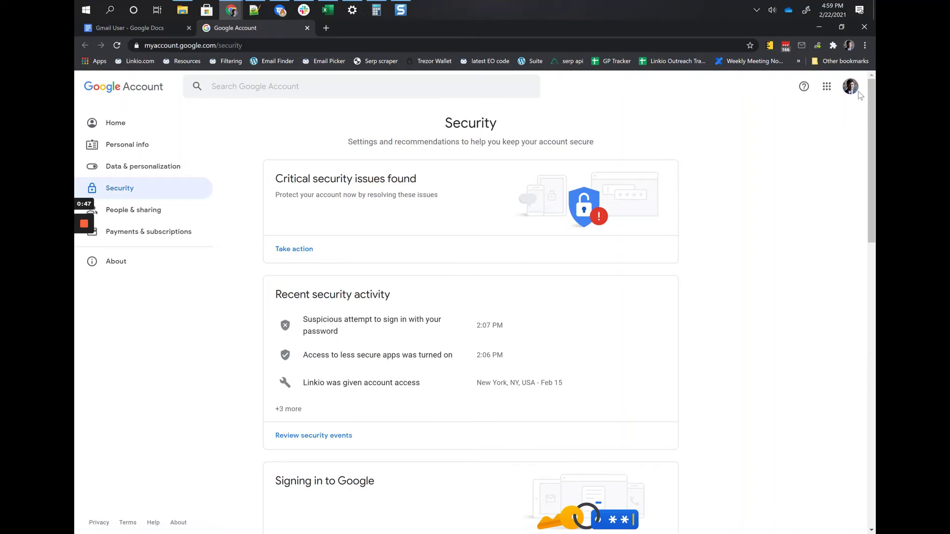
- Switch the Security page to the Gmail account and confirm 2-Step Verification is Off
{"action": "left_click", "coordinate": [851, 88]}
{"action": "scroll", "coordinate": [792, 351], "scroll_direction": "down", "scroll_amount": 2}
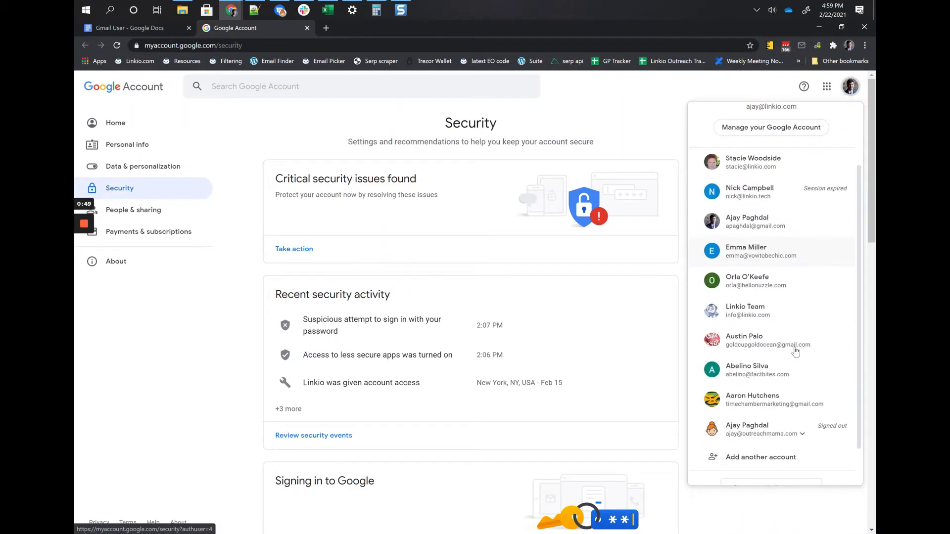
{"action": "left_click", "coordinate": [767, 401]}
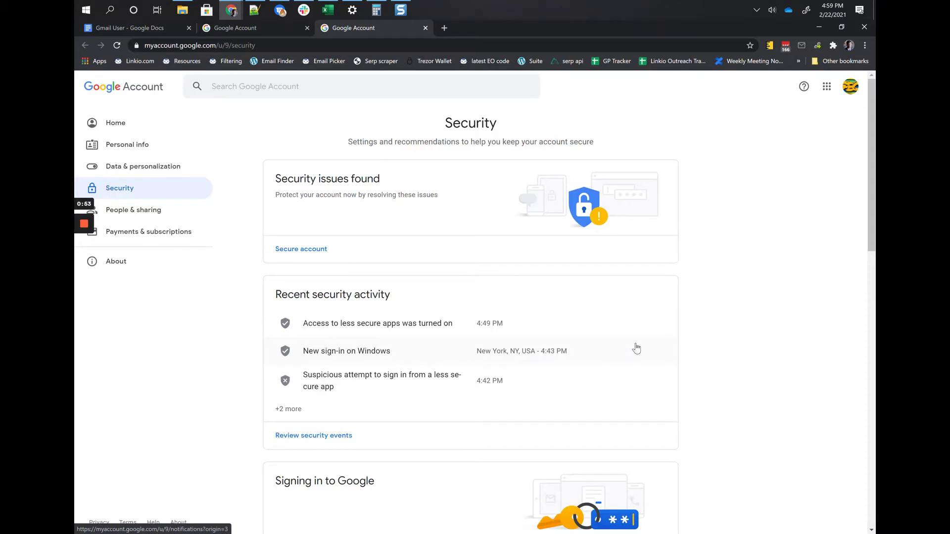
{"action": "scroll", "coordinate": [614, 282], "scroll_direction": "down", "scroll_amount": 5}
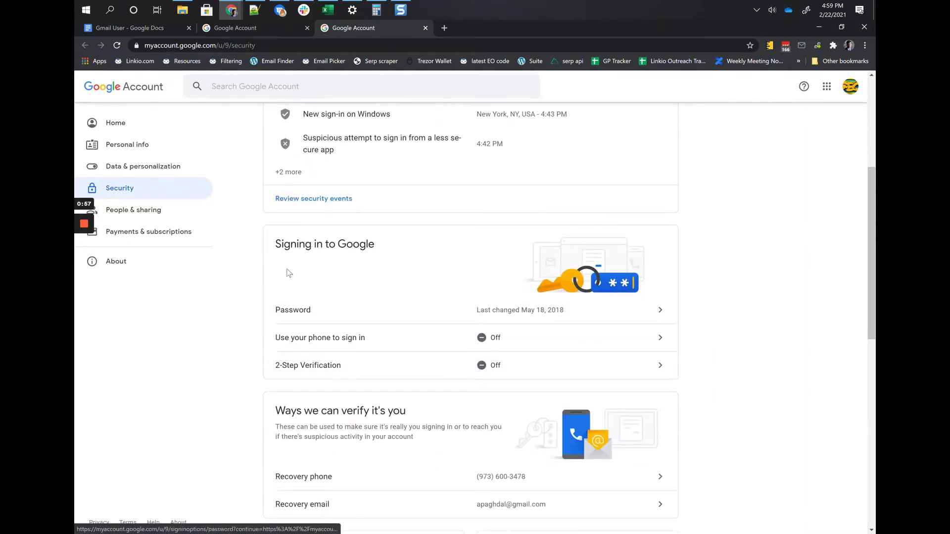
{"action": "left_click_drag", "start_coordinate": [291, 247], "coordinate": [373, 254]}
{"action": "left_click", "coordinate": [372, 254]}
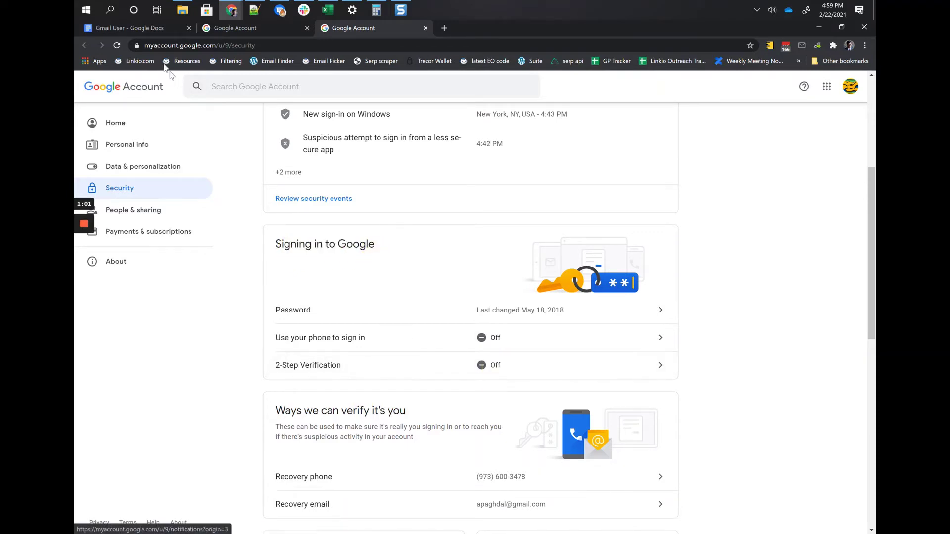
{"action": "left_click", "coordinate": [150, 29]}
- Open the lesssecureapps link and sign in as the Gmail account with its saved password
{"action": "scroll", "coordinate": [350, 230], "scroll_direction": "down", "scroll_amount": 1}
{"action": "scroll", "coordinate": [476, 297], "scroll_direction": "down", "scroll_amount": 1}
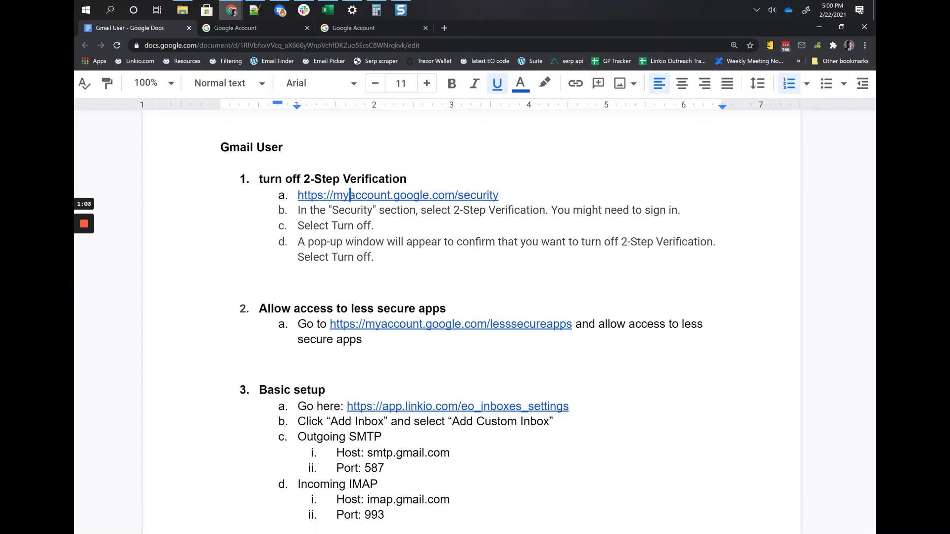
{"action": "left_click_drag", "start_coordinate": [263, 307], "coordinate": [442, 308]}
{"action": "left_click", "coordinate": [442, 308]}
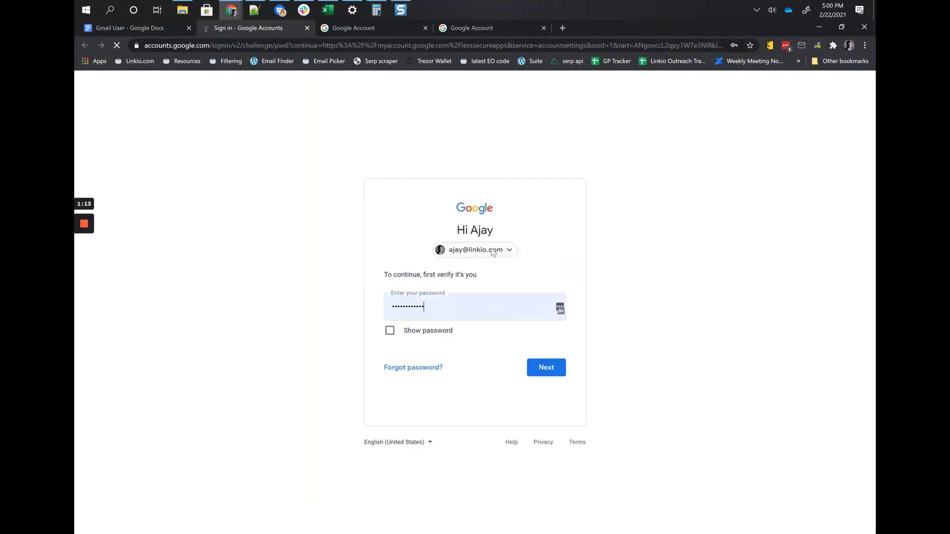
{"action": "left_click", "coordinate": [492, 254]}
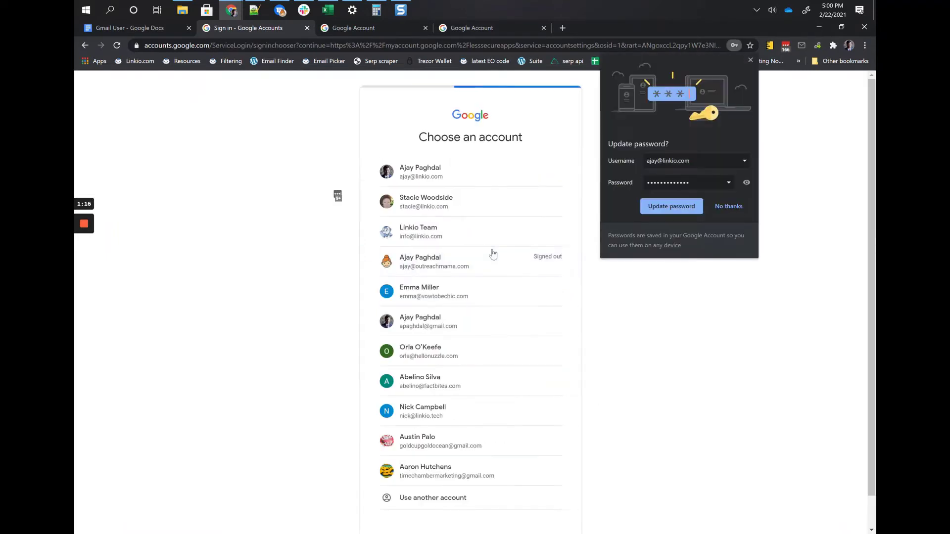
{"action": "left_click", "coordinate": [438, 474]}
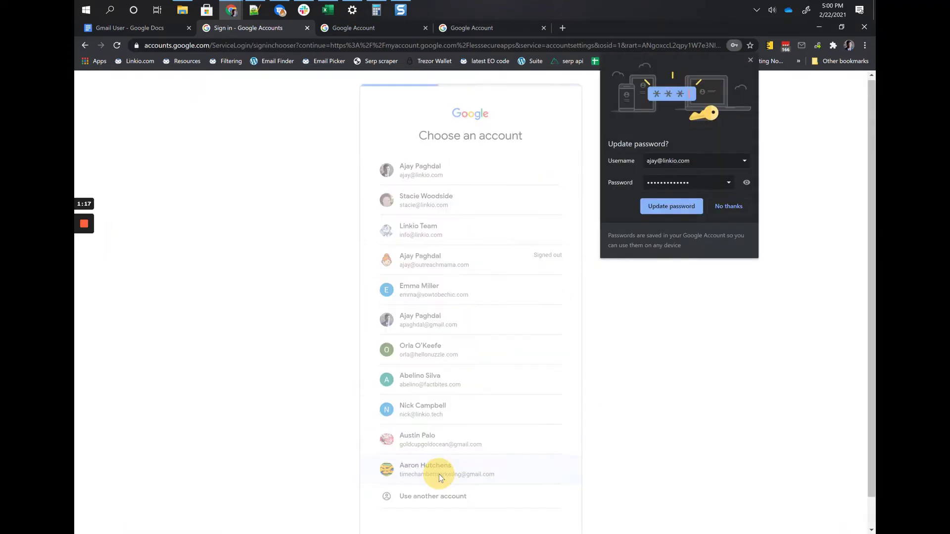
{"action": "left_click", "coordinate": [542, 308]}
{"action": "key", "text": "ctrl+v"}
{"action": "left_click", "coordinate": [546, 368]}
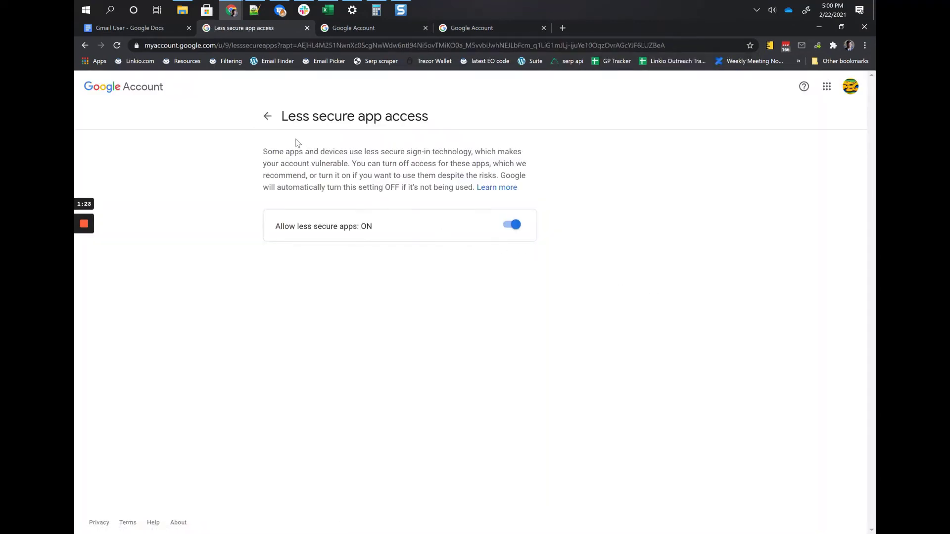
- Toggle Allow less secure apps off and back on, leaving it ON, then return to Linkio
{"action": "left_click", "coordinate": [514, 225]}
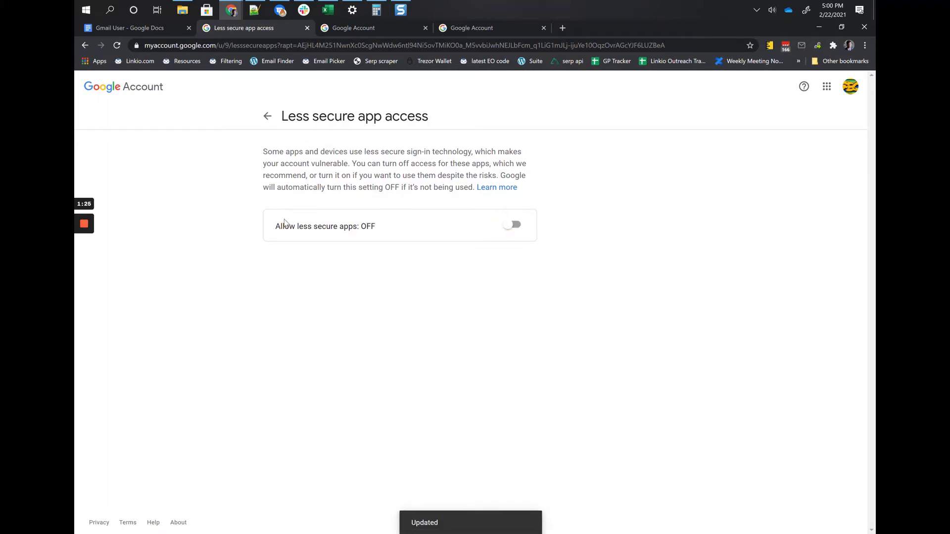
{"action": "left_click", "coordinate": [512, 225]}
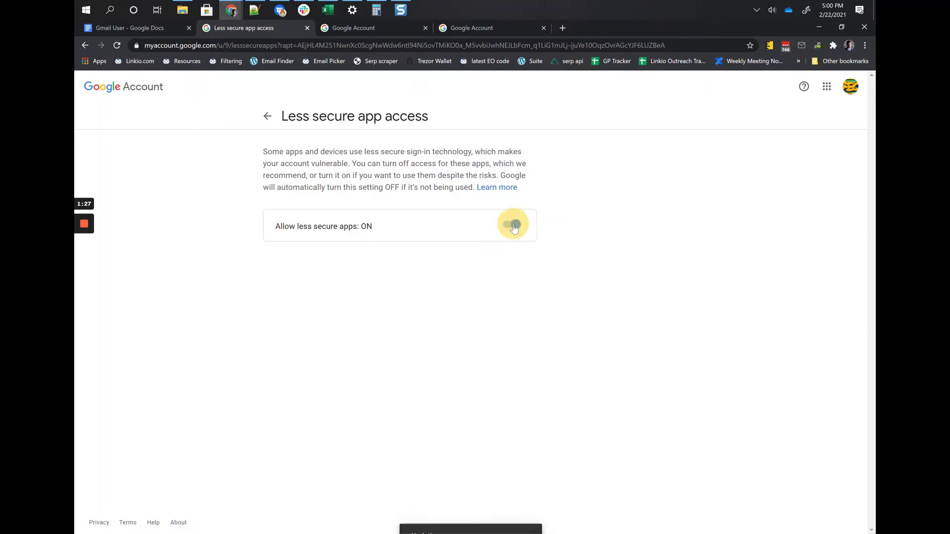
{"action": "left_click_drag", "start_coordinate": [373, 229], "coordinate": [369, 228]}
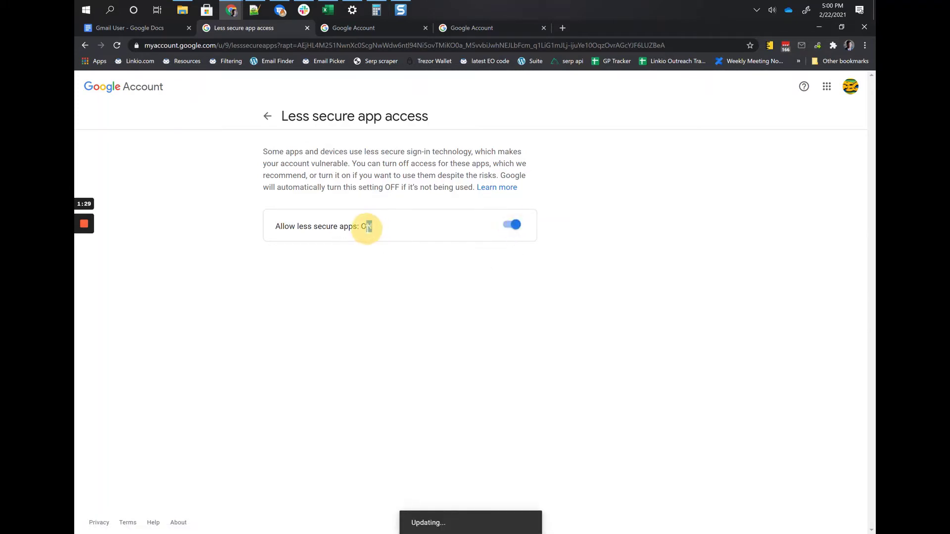
{"action": "left_click", "coordinate": [122, 29]}
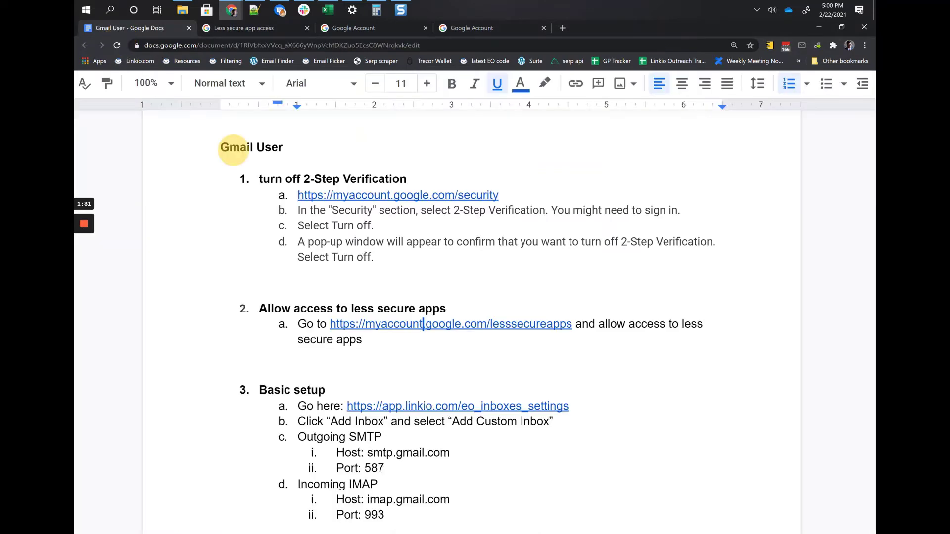
{"action": "scroll", "coordinate": [312, 341], "scroll_direction": "down", "scroll_amount": 3}
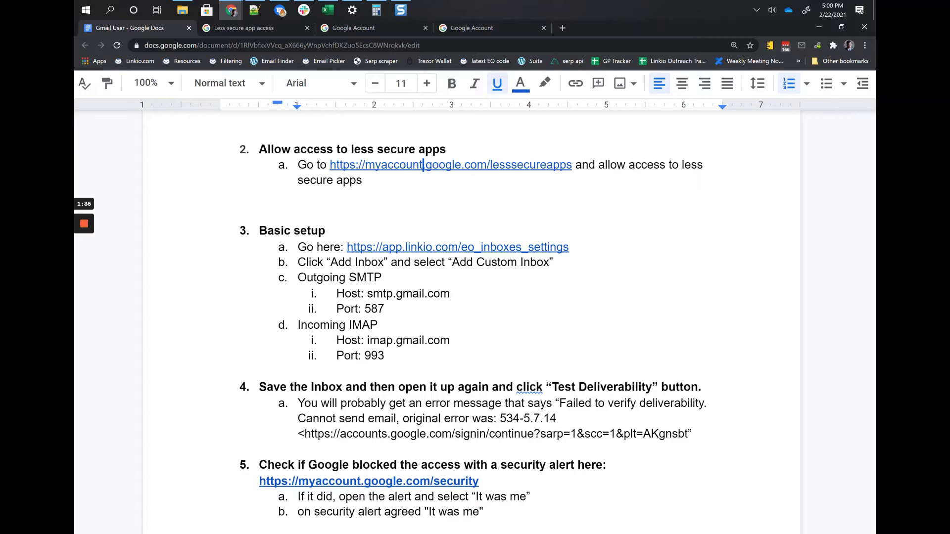
{"action": "key", "text": "alt+Tab"}
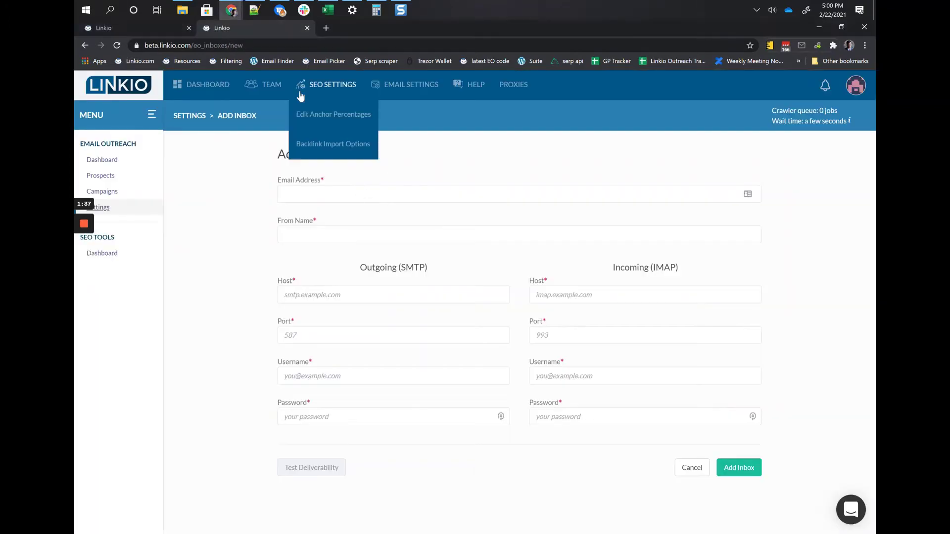
- Check the Gmail inbox's outgoing host smtp.gmail.com and port 587, and save the inbox
{"action": "left_click", "coordinate": [164, 31]}
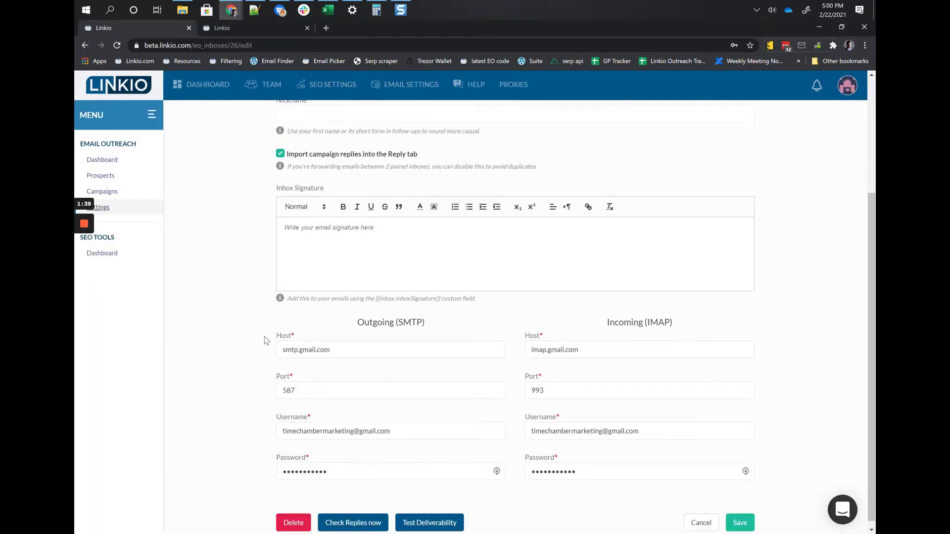
{"action": "triple_click", "coordinate": [293, 342]}
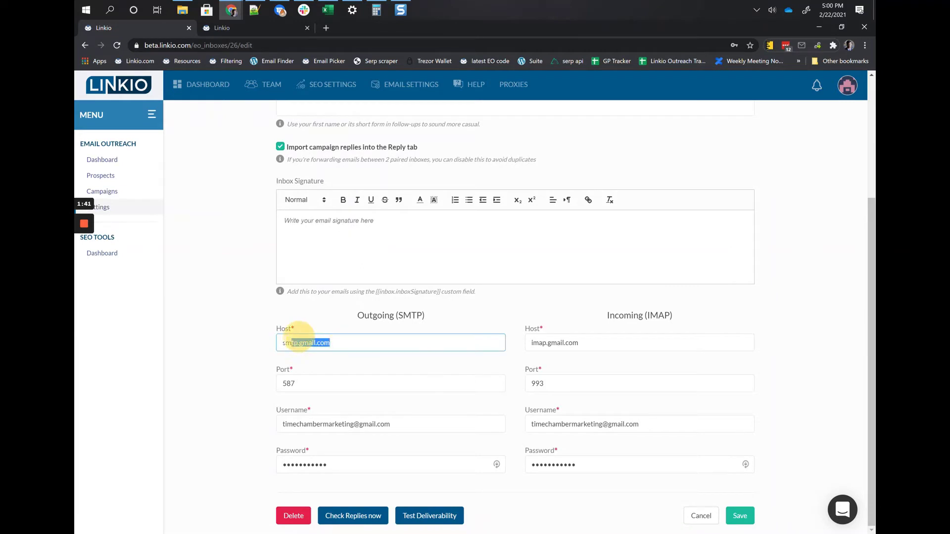
{"action": "left_click", "coordinate": [320, 387]}
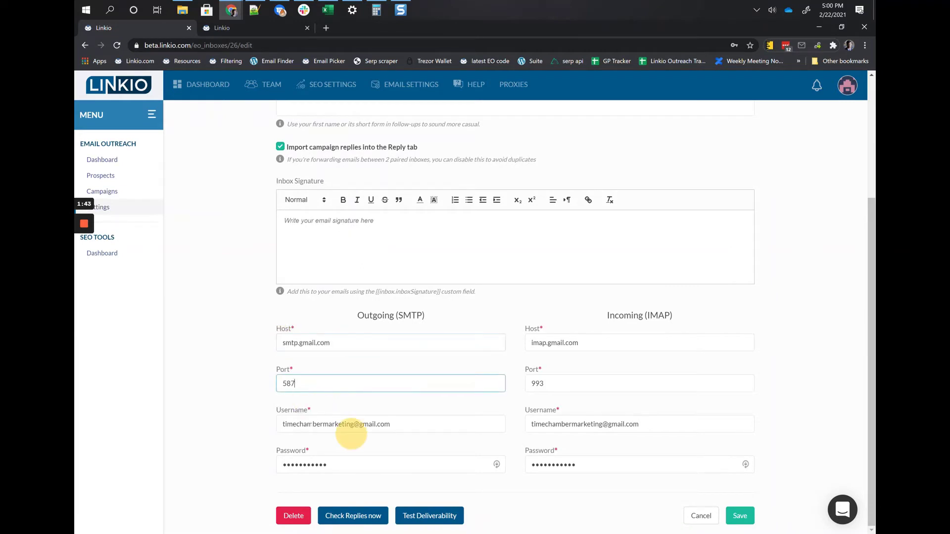
{"action": "scroll", "coordinate": [469, 323], "scroll_direction": "up", "scroll_amount": 1}
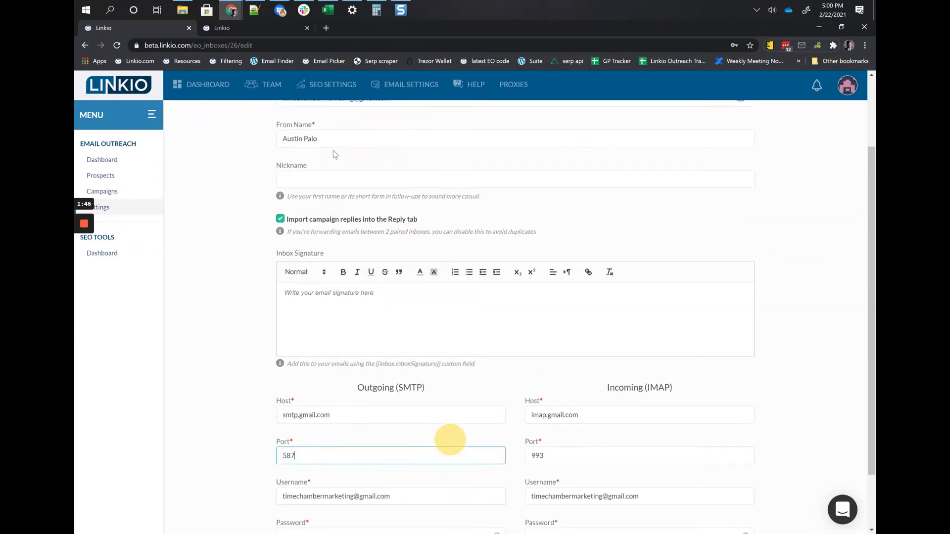
{"action": "scroll", "coordinate": [327, 150], "scroll_direction": "up", "scroll_amount": 1}
{"action": "scroll", "coordinate": [338, 315], "scroll_direction": "down", "scroll_amount": 2}
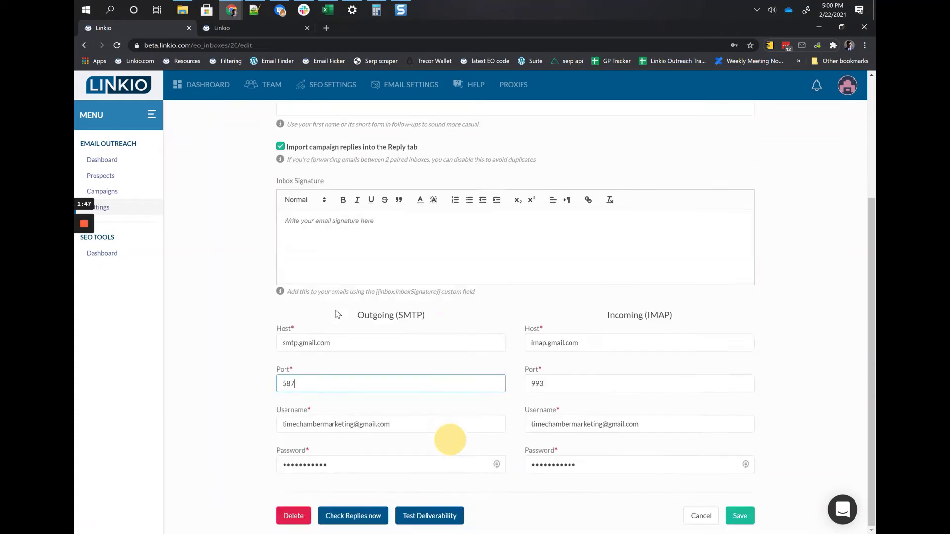
{"action": "left_click", "coordinate": [738, 515]}
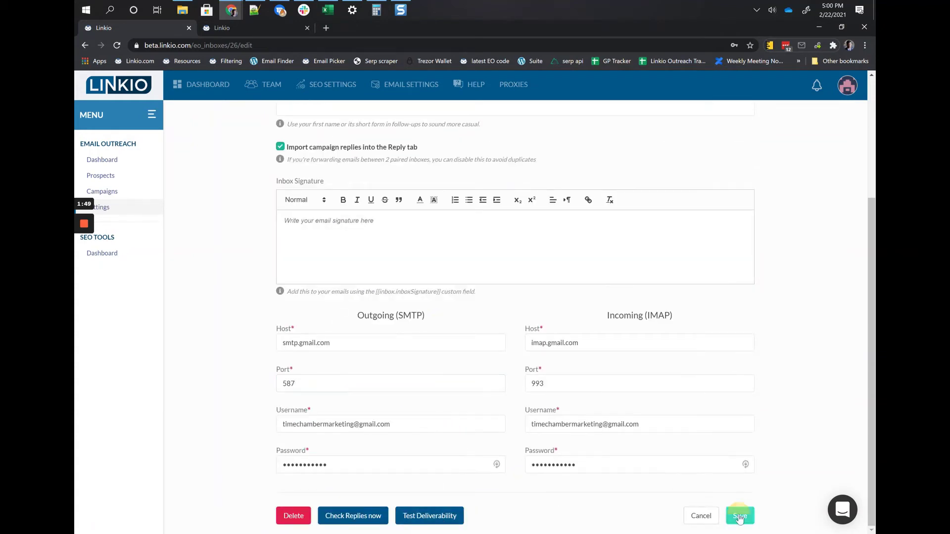
- Reopen the not-verified Gmail inbox and test deliverability, which fails with error 534-5.7.14
{"action": "mouse_move", "coordinate": [441, 311]}
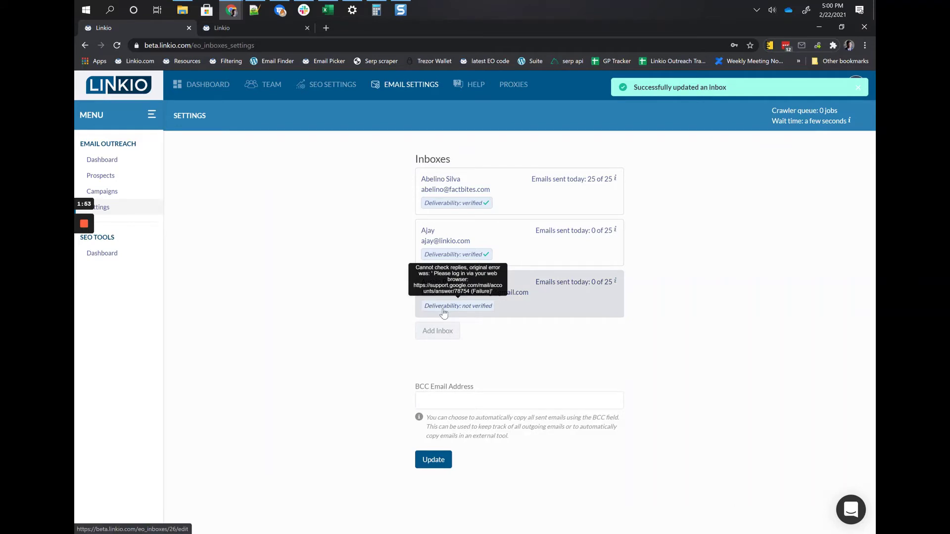
{"action": "left_click", "coordinate": [509, 301]}
{"action": "scroll", "coordinate": [420, 320], "scroll_direction": "down", "scroll_amount": 2}
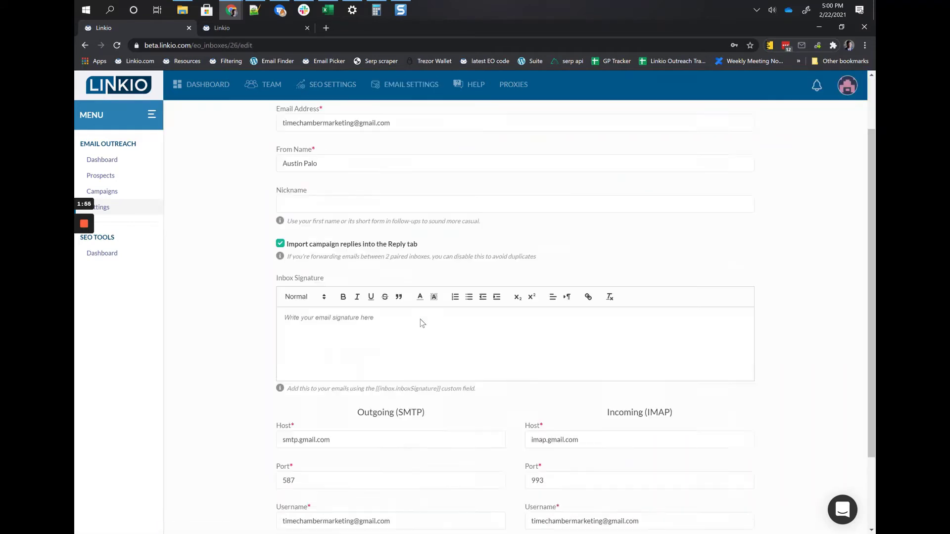
{"action": "scroll", "coordinate": [420, 319], "scroll_direction": "down", "scroll_amount": 2}
{"action": "left_click", "coordinate": [425, 517]}
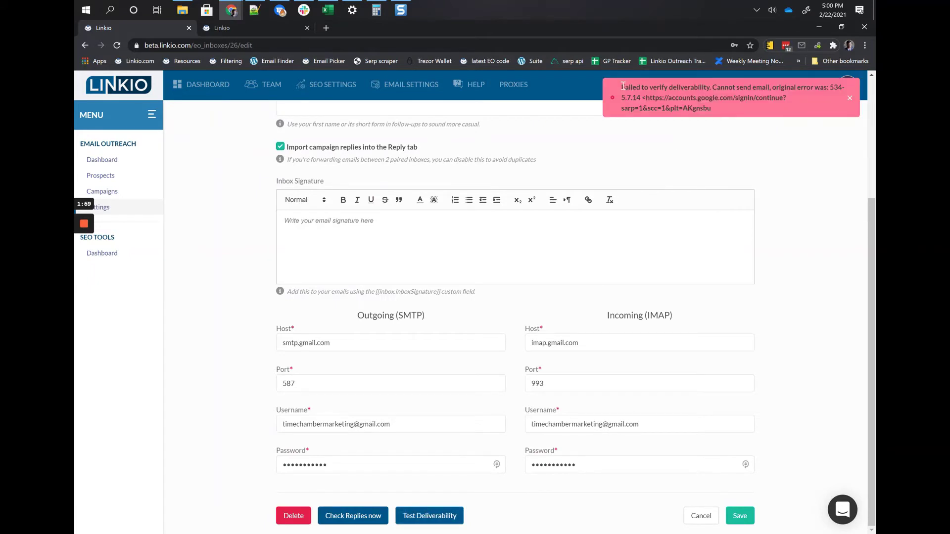
{"action": "left_click_drag", "start_coordinate": [622, 87], "coordinate": [738, 107]}
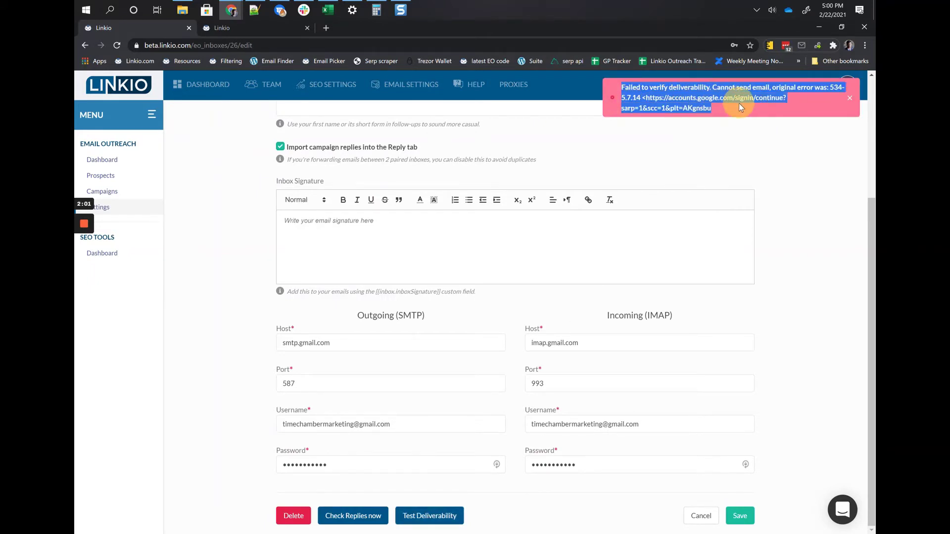
{"action": "left_click", "coordinate": [711, 126]}
{"action": "left_click", "coordinate": [376, 88]}
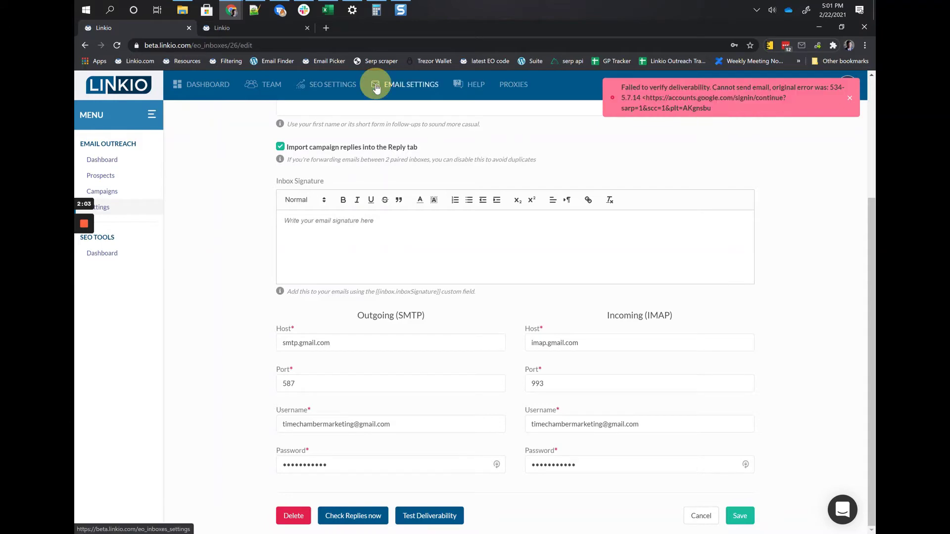
- In Gmail, load the new Google message into the security alert thread and expand its trimmed content
{"action": "key", "text": "alt+Tab"}
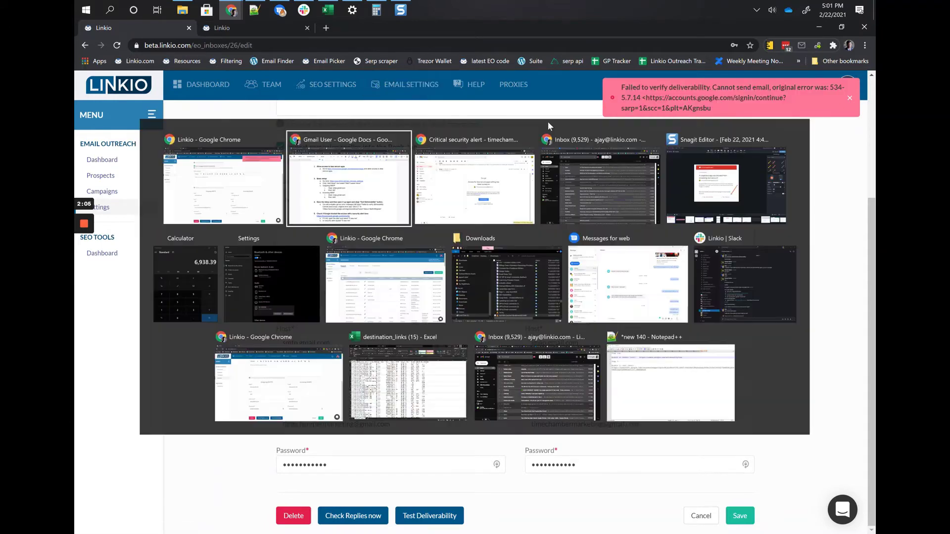
{"action": "key", "text": "alt+Tab"}
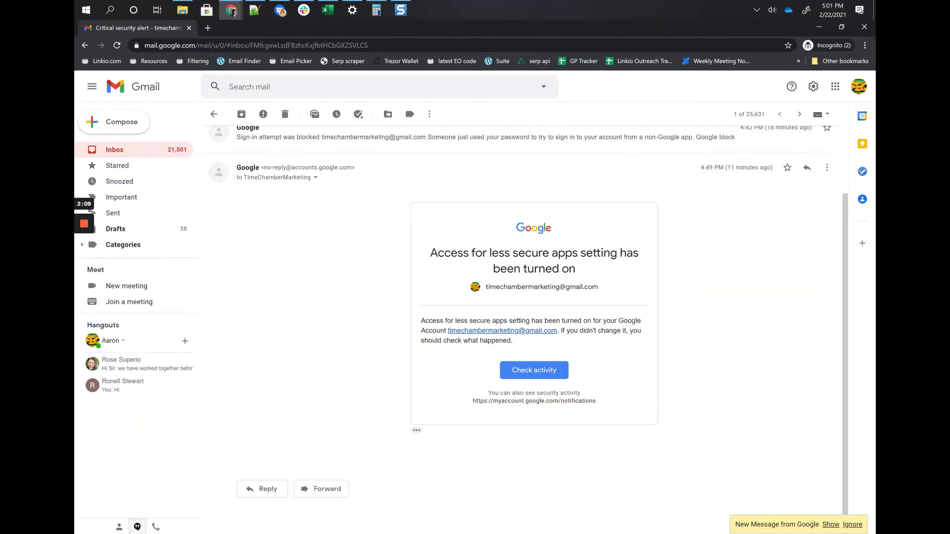
{"action": "key", "text": "alt+Tab"}
{"action": "key", "text": "Escape"}
{"action": "left_click", "coordinate": [831, 525]}
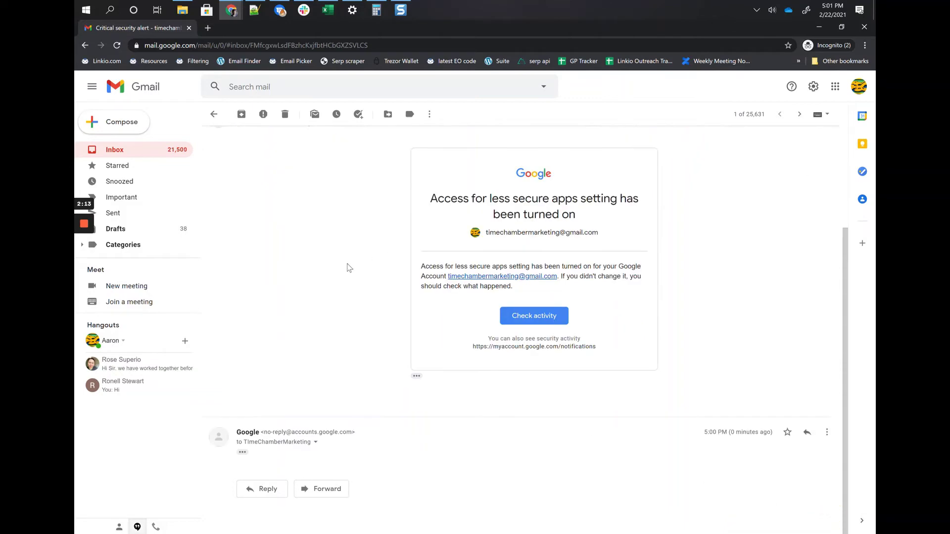
{"action": "left_click", "coordinate": [242, 452]}
{"action": "scroll", "coordinate": [307, 452], "scroll_direction": "down", "scroll_amount": 5}
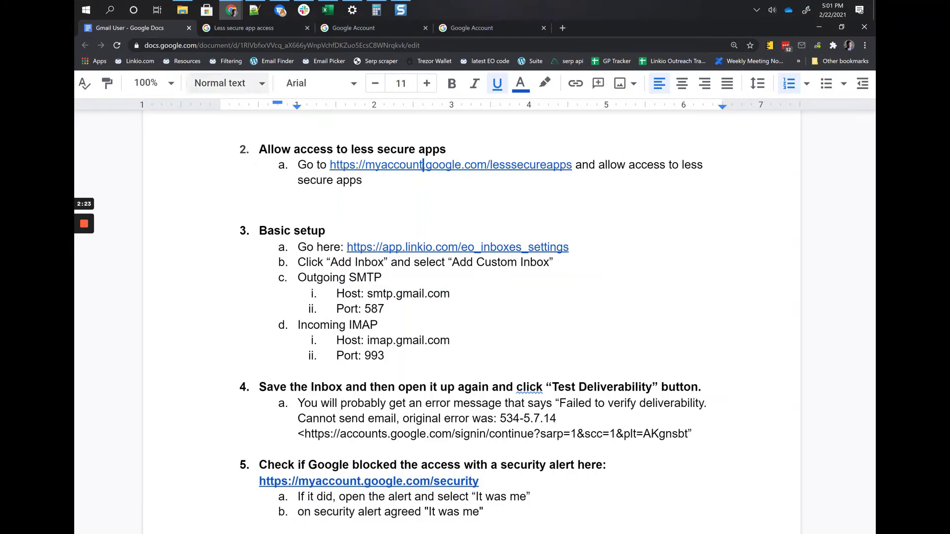
- Scroll the notes past step 4's expected error and open step 5's myaccount.google.com/security link
{"action": "scroll", "coordinate": [473, 317], "scroll_direction": "down", "scroll_amount": 3}
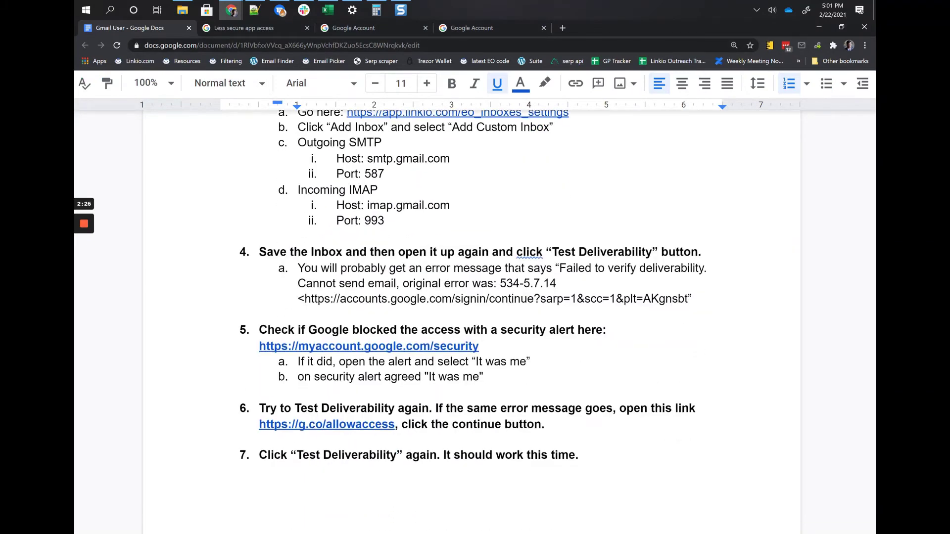
{"action": "left_click_drag", "start_coordinate": [556, 268], "coordinate": [573, 290]}
{"action": "left_click", "coordinate": [416, 345]}
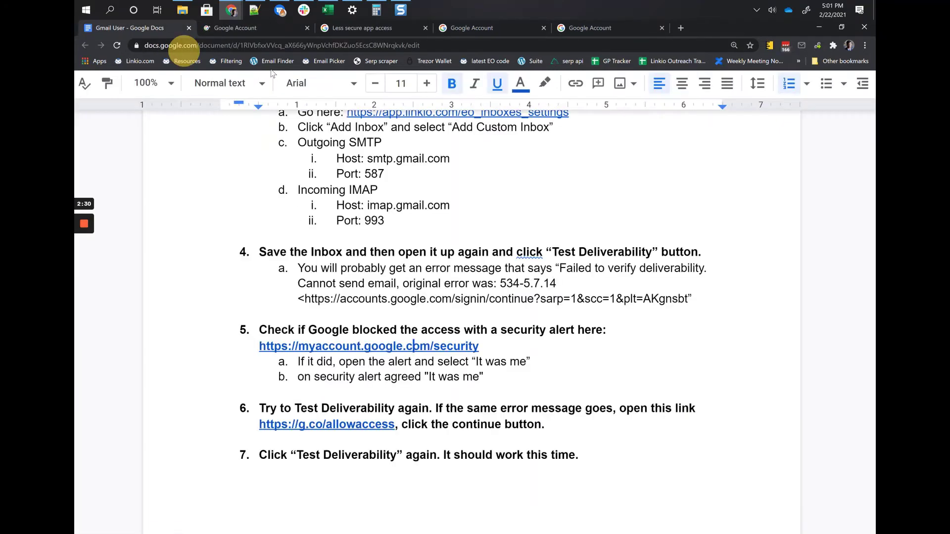
- Open the suspicious sign-in attempt under Recent security activity and answer 'Yes, it was me'
{"action": "left_click", "coordinate": [270, 28]}
{"action": "scroll", "coordinate": [346, 257], "scroll_direction": "down", "scroll_amount": 2}
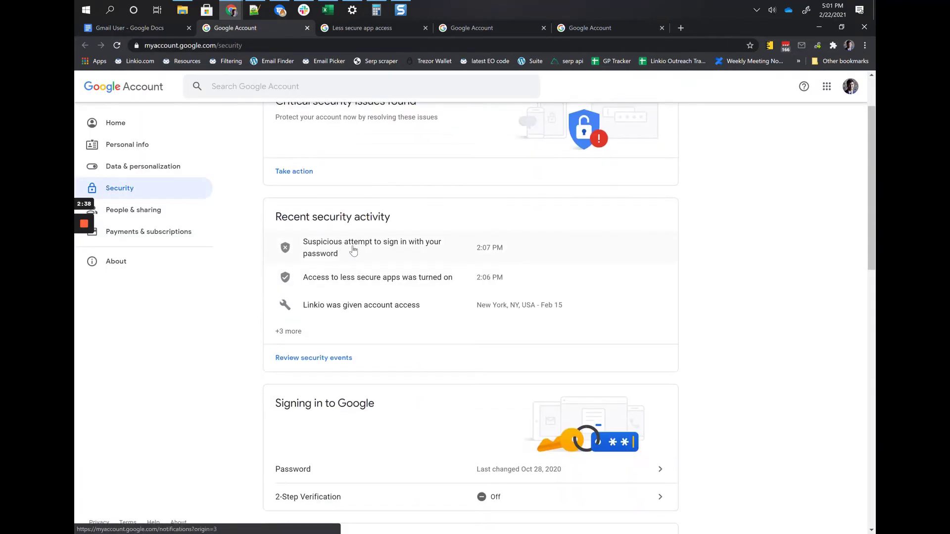
{"action": "left_click", "coordinate": [353, 250]}
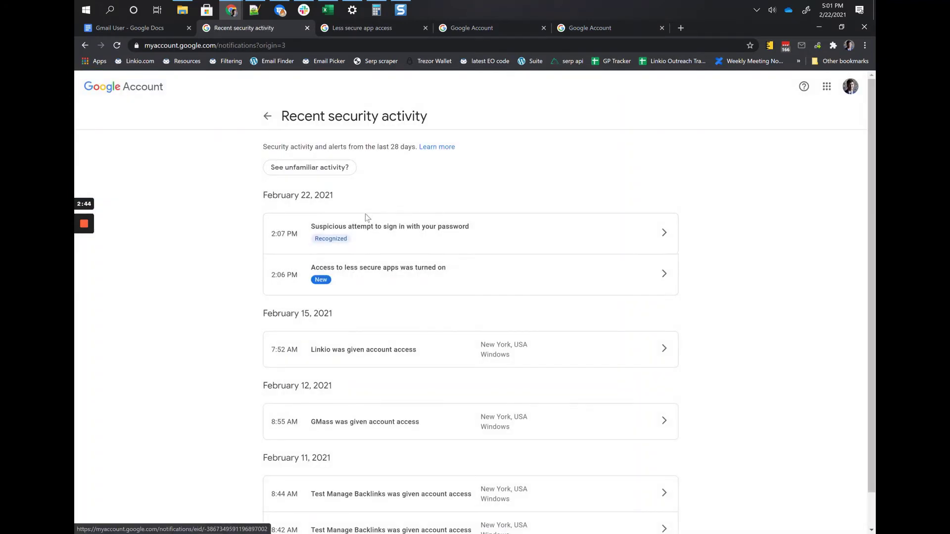
{"action": "left_click", "coordinate": [365, 228]}
{"action": "left_click", "coordinate": [549, 345]}
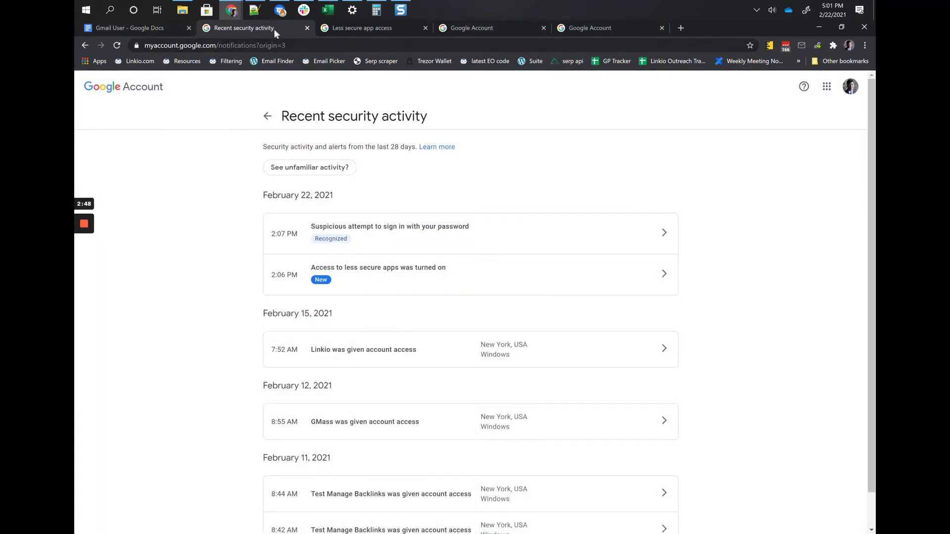
{"action": "key", "text": "alt+Tab"}
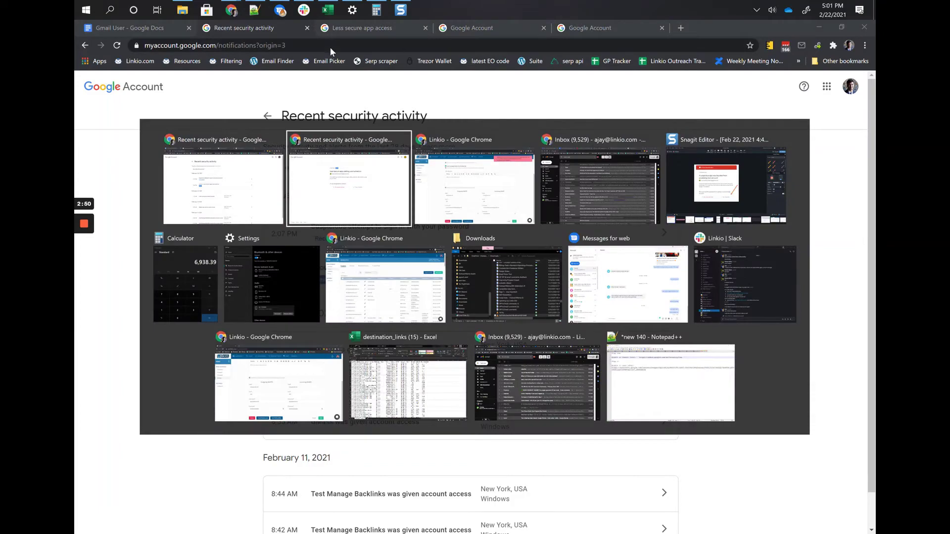
{"action": "left_click", "coordinate": [522, 288]}
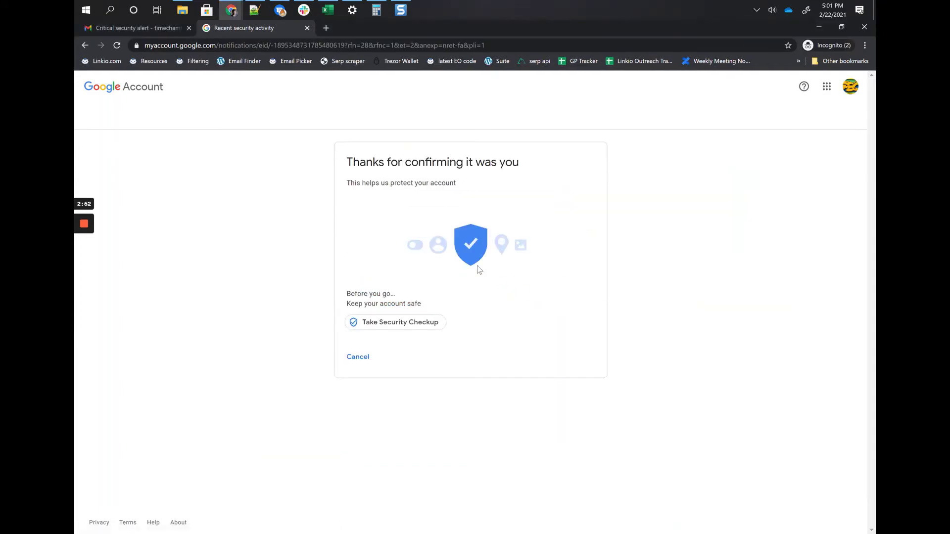
{"action": "key", "text": "alt+Tab"}
{"action": "key", "text": "alt+Tab"}
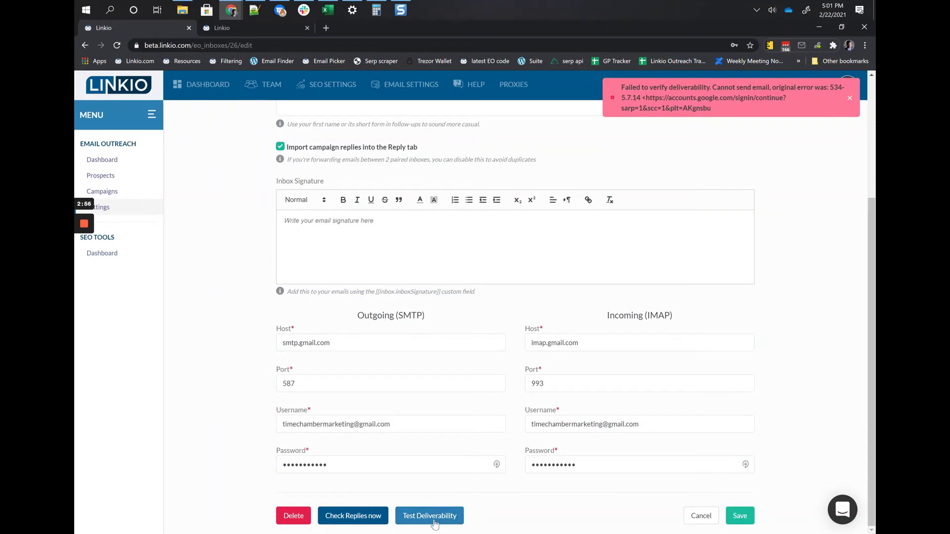
- Rerun the Gmail inbox's deliverability test, which again fails with 534-5.7.14
{"action": "left_click", "coordinate": [448, 517]}
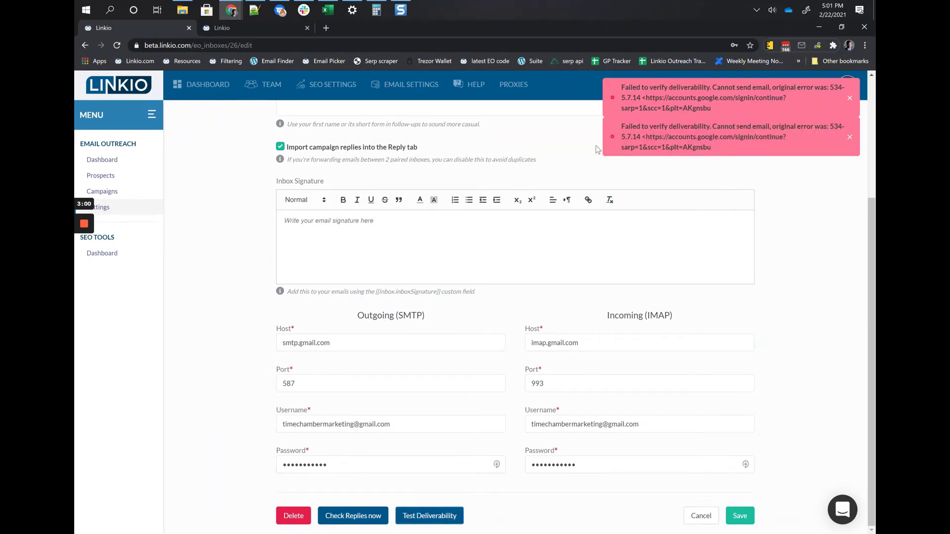
{"action": "key", "text": "alt+Tab"}
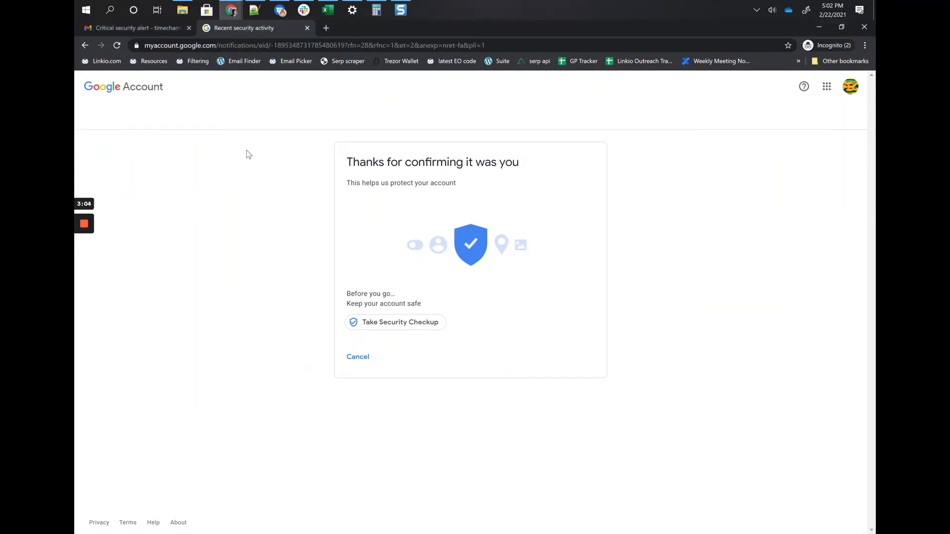
{"action": "key", "text": "alt+Tab"}
{"action": "key", "text": "Tab"}
{"action": "left_click", "coordinate": [164, 34]}
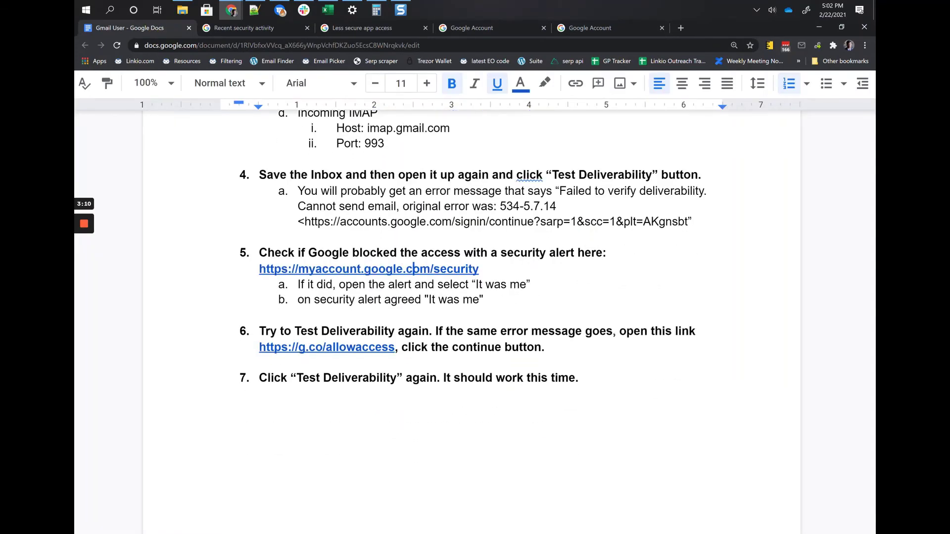
{"action": "left_click", "coordinate": [340, 347]}
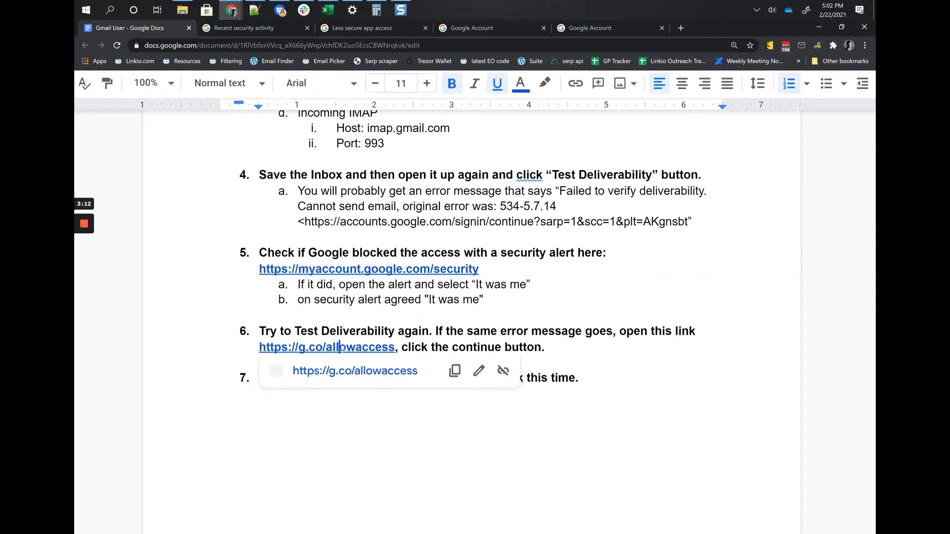
- Enable Google account access through the allow-access link, then rerun Linkio's deliverability test for the Gmail inbox
{"action": "left_click", "coordinate": [343, 372]}
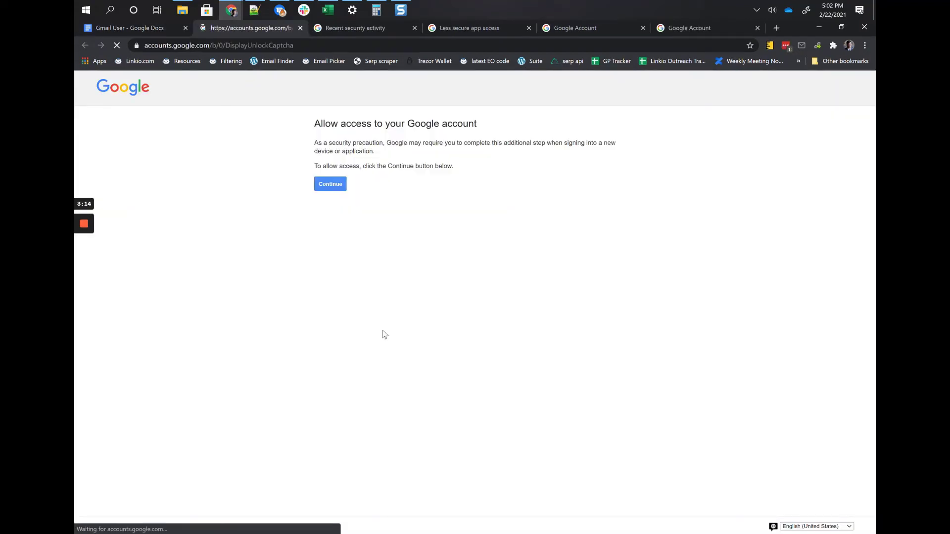
{"action": "left_click", "coordinate": [332, 186]}
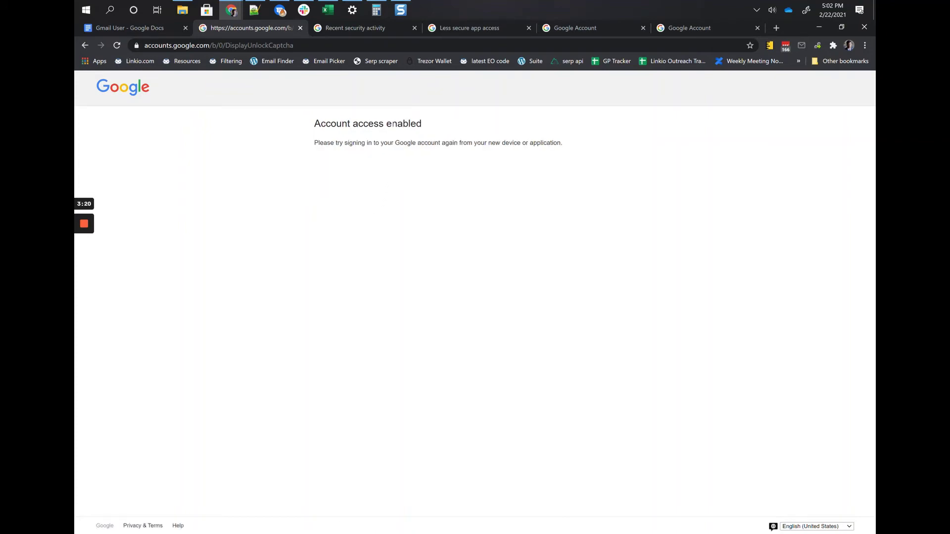
{"action": "key", "text": "alt+Tab"}
{"action": "left_click", "coordinate": [390, 305]}
{"action": "left_click", "coordinate": [430, 515]}
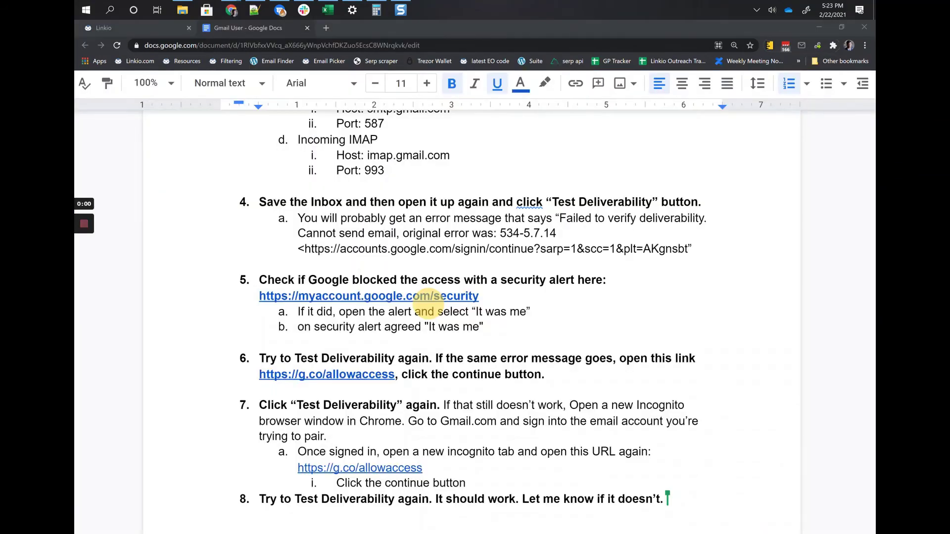
- Copy the g.co/allowaccess link from step 6 of the setup notes into a new browser tab
{"action": "left_click", "coordinate": [168, 37]}
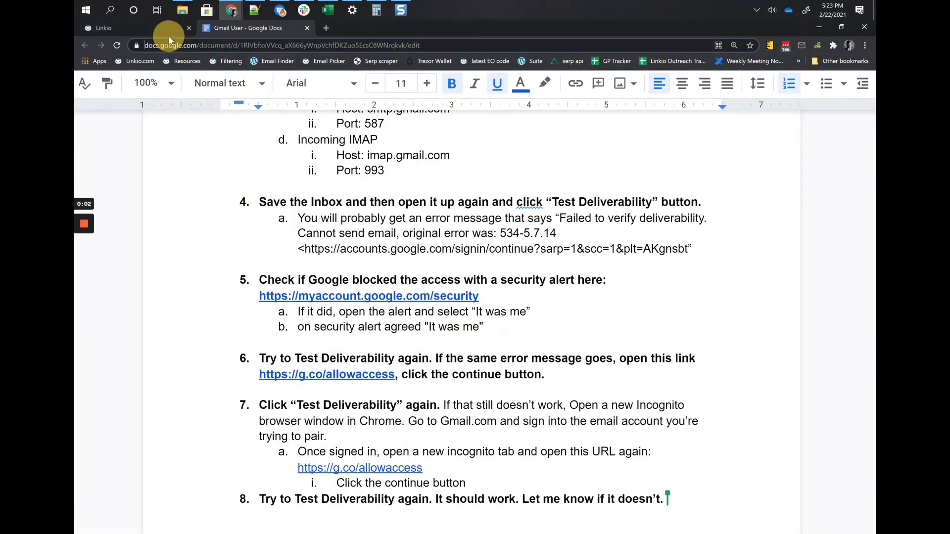
{"action": "left_click", "coordinate": [148, 28]}
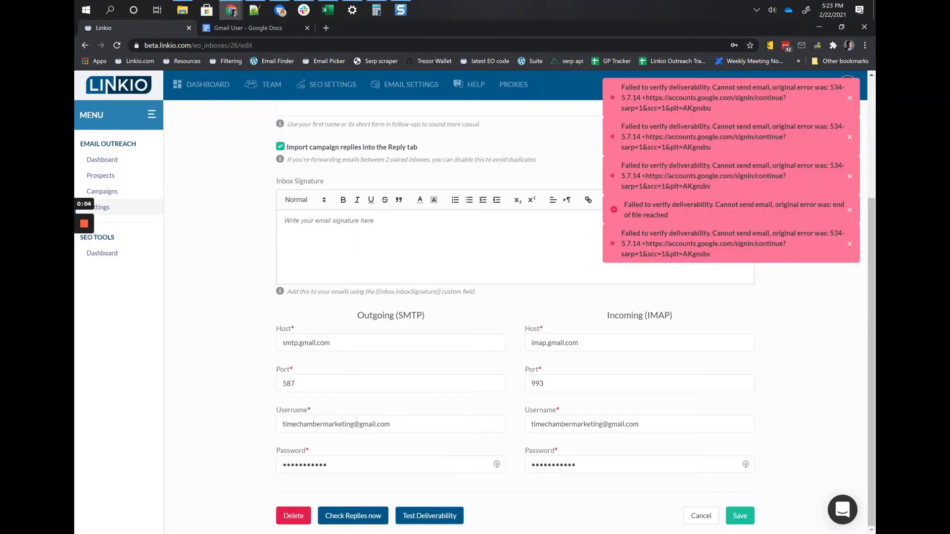
{"action": "left_click", "coordinate": [227, 28]}
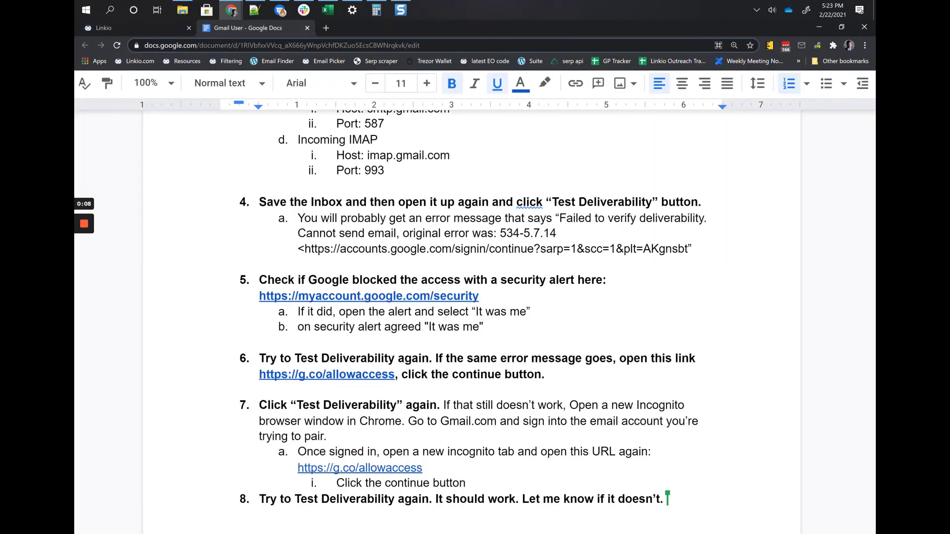
{"action": "left_click_drag", "start_coordinate": [394, 375], "coordinate": [255, 375]}
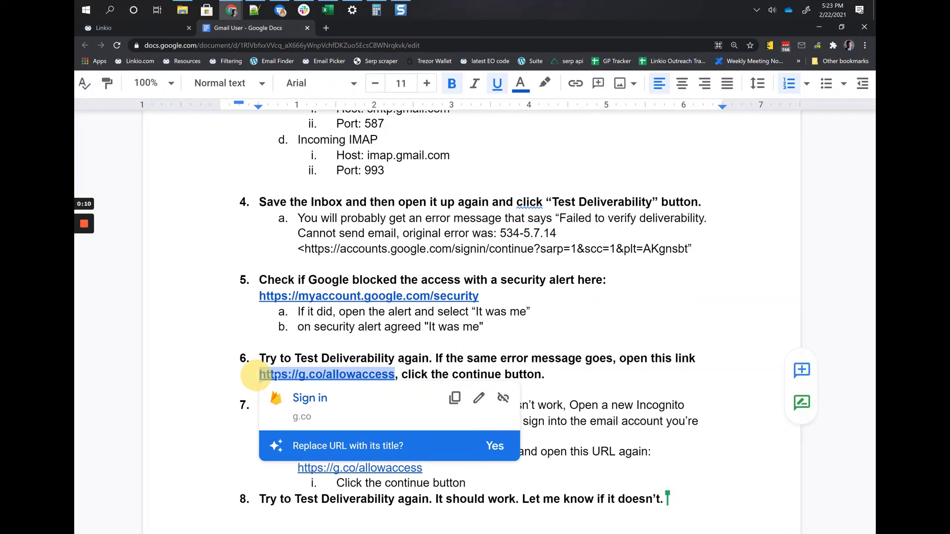
{"action": "key", "text": "ctrl+c"}
{"action": "left_click", "coordinate": [326, 27]}
{"action": "key", "text": "ctrl+v"}
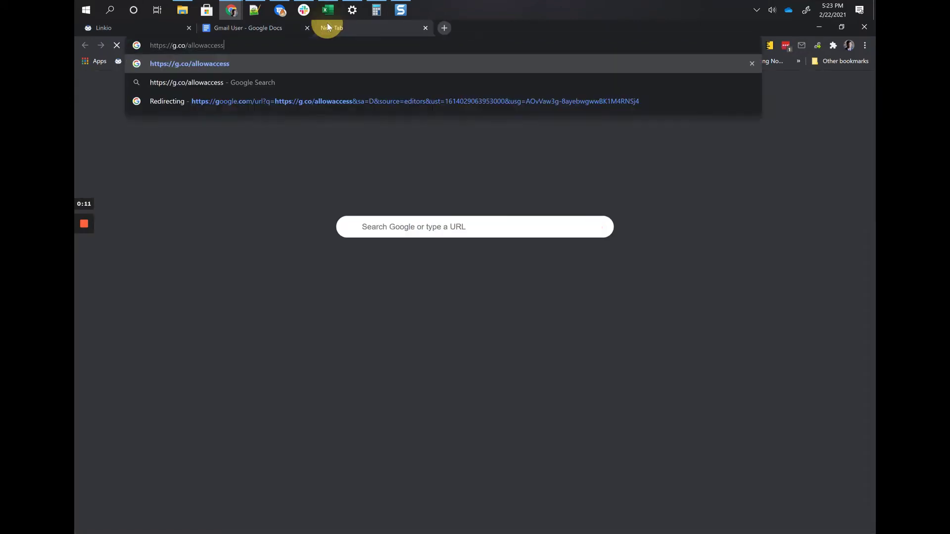
- Load the allow-access page, check which Google account is signed in, and move between the open windows
{"action": "key", "text": "Return"}
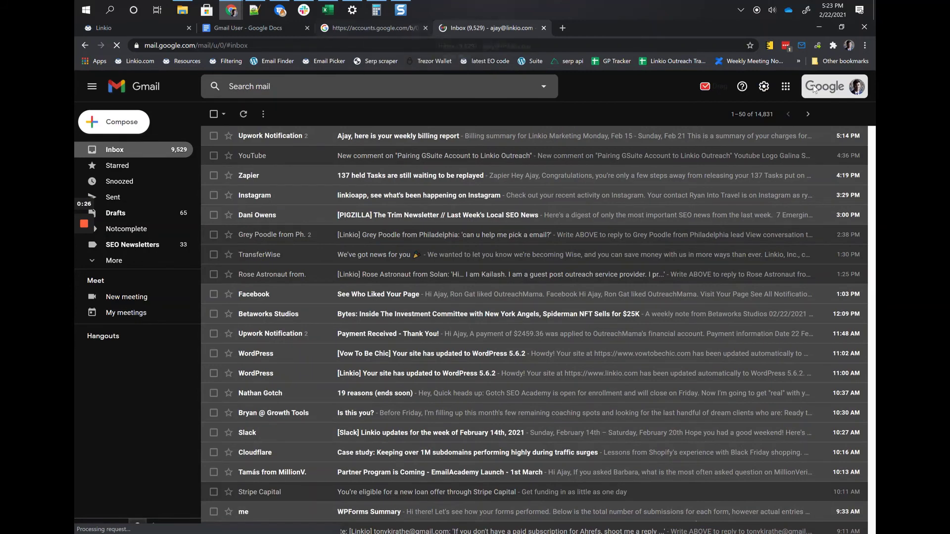
{"action": "left_click", "coordinate": [814, 89]}
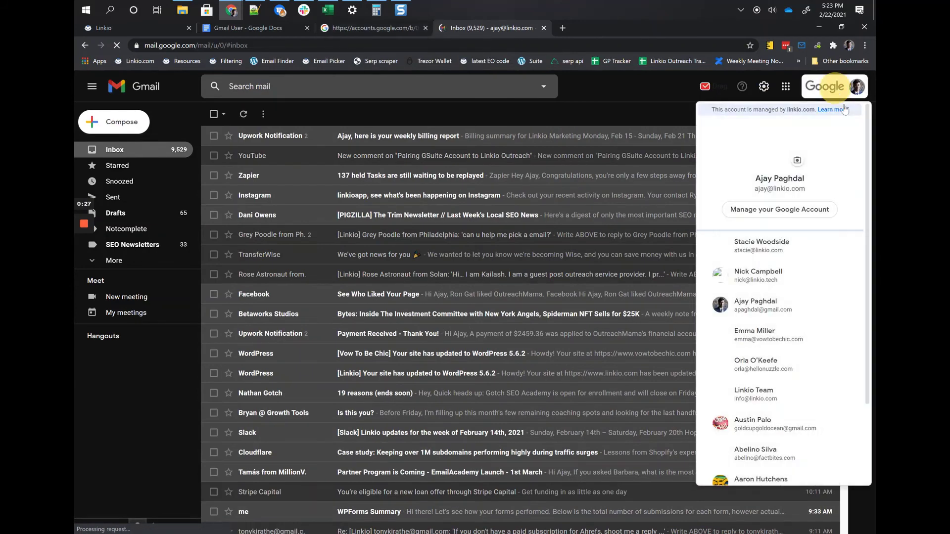
{"action": "left_click", "coordinate": [634, 103]}
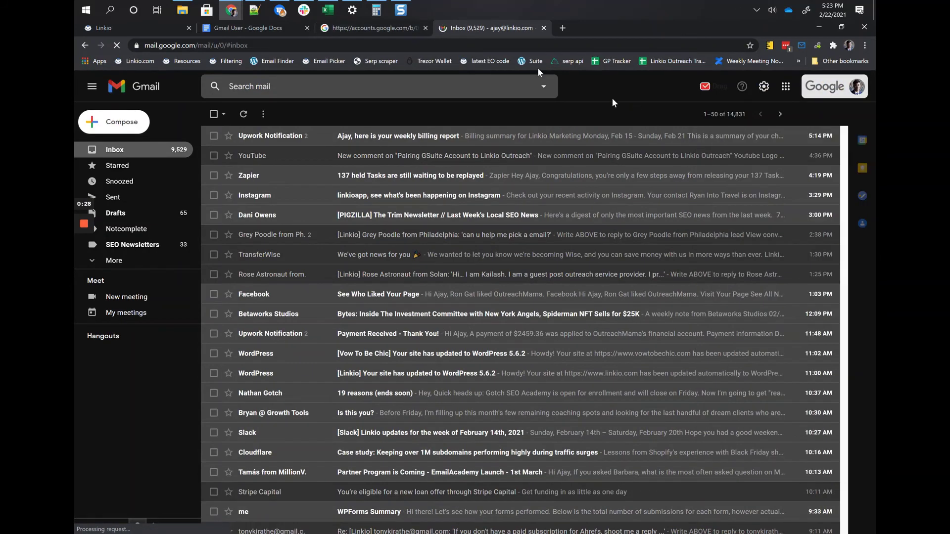
{"action": "left_click", "coordinate": [143, 26]}
{"action": "left_click", "coordinate": [227, 28]}
{"action": "key", "text": "alt+Tab"}
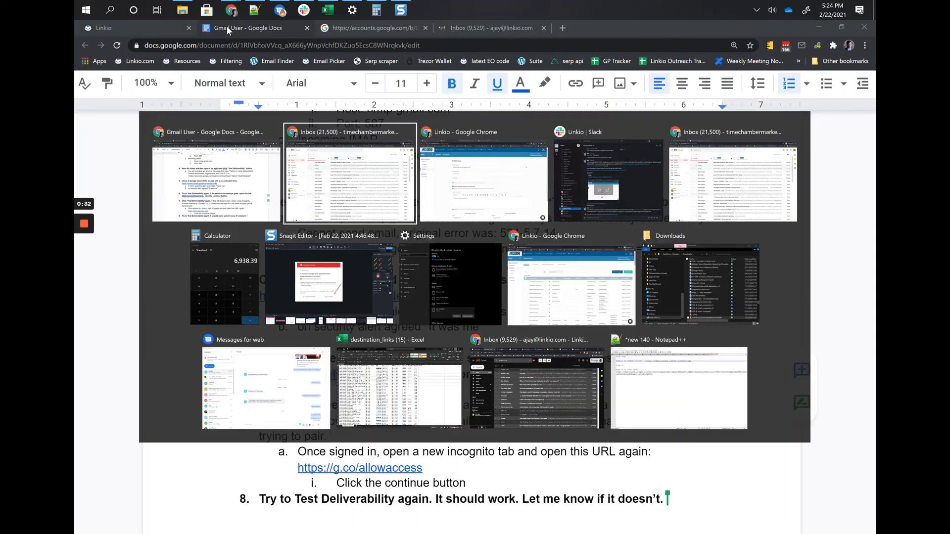
{"action": "key", "text": "alt+Tab"}
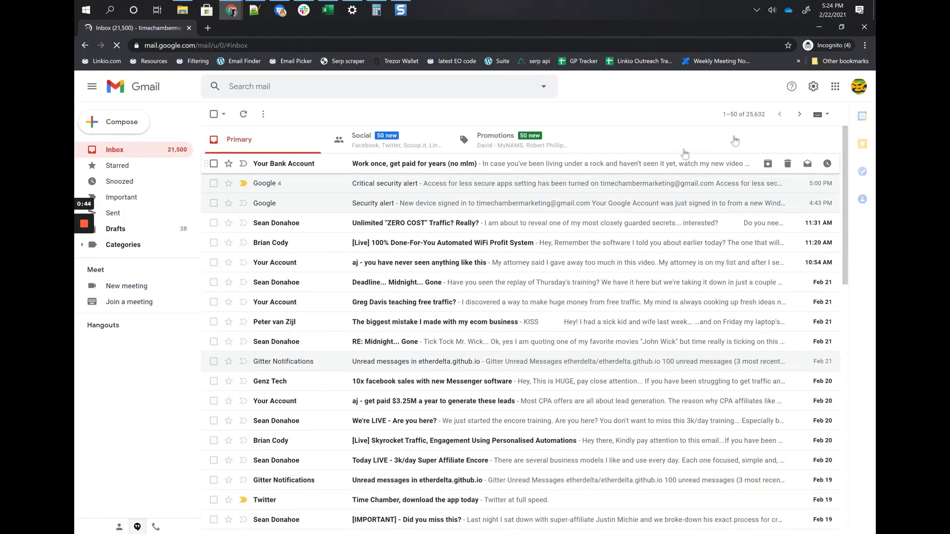
- Confirm the signed-in Gmail account, then paste the allow-access link into a new incognito tab
{"action": "left_click", "coordinate": [858, 94]}
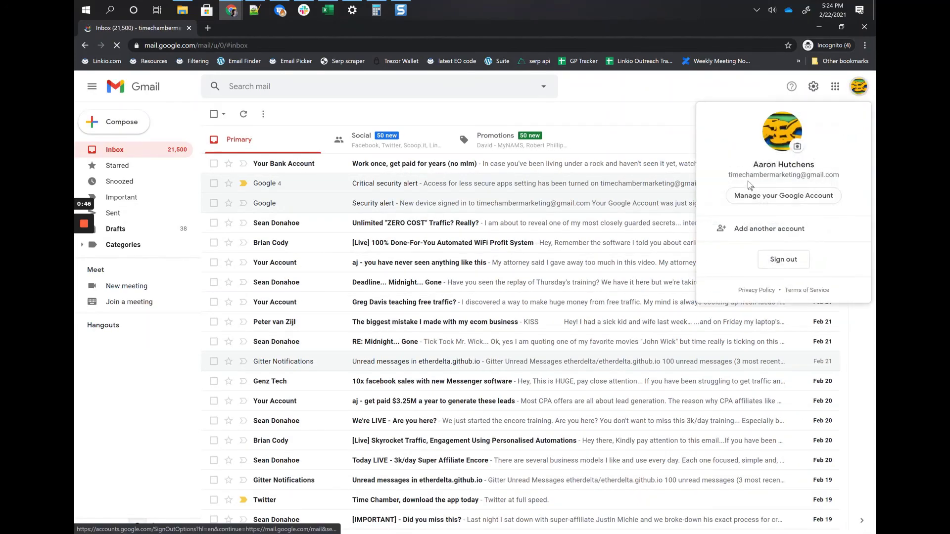
{"action": "left_click", "coordinate": [670, 118]}
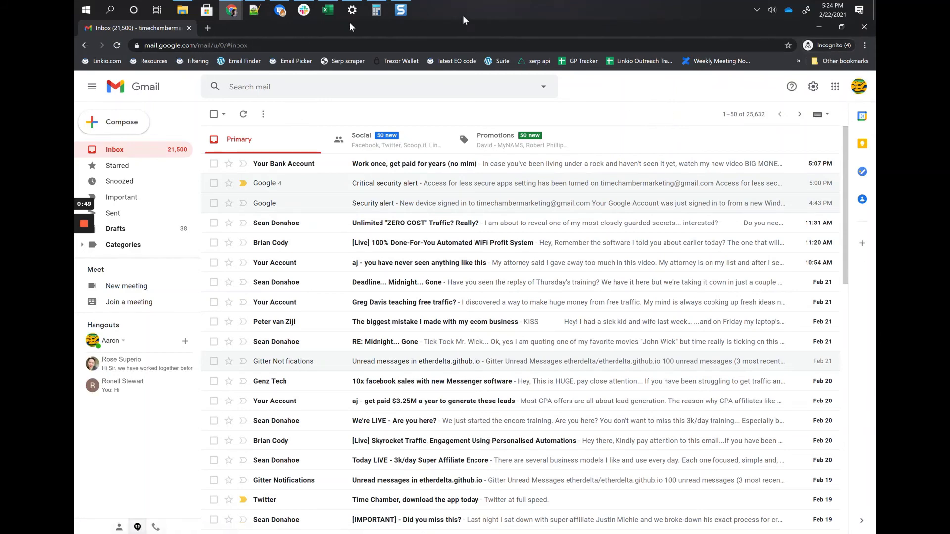
{"action": "left_click", "coordinate": [854, 92]}
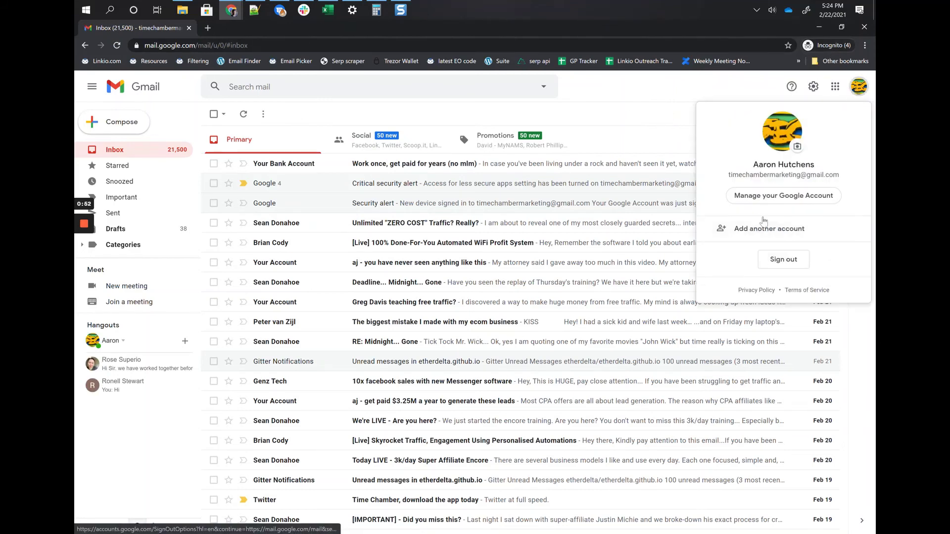
{"action": "left_click", "coordinate": [628, 103]}
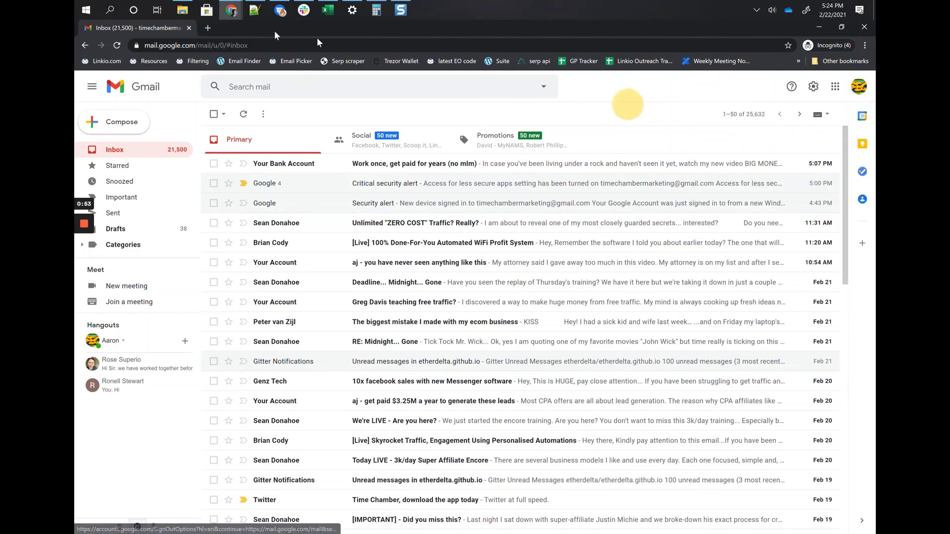
{"action": "left_click", "coordinate": [213, 28]}
{"action": "key", "text": "ctrl+v"}
- Load the allow-access page in the incognito tab and enable account access for the Gmail account
{"action": "key", "text": "Return"}
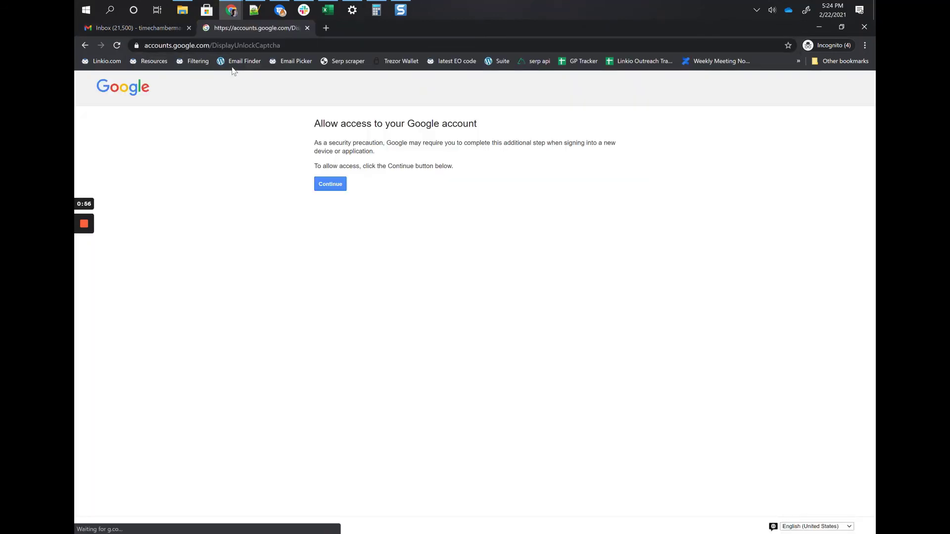
{"action": "left_click", "coordinate": [339, 183]}
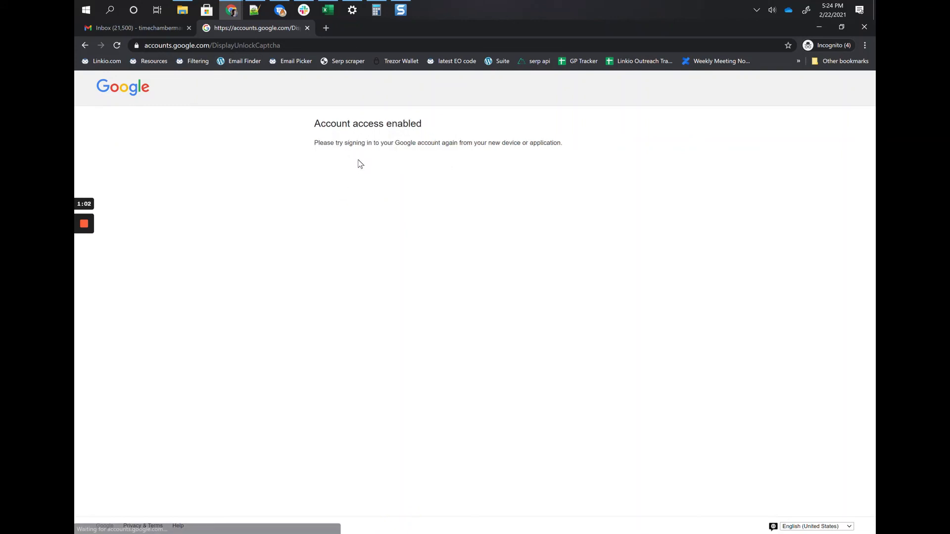
{"action": "key", "text": "alt+Tab"}
{"action": "key", "text": "alt+Tab"}
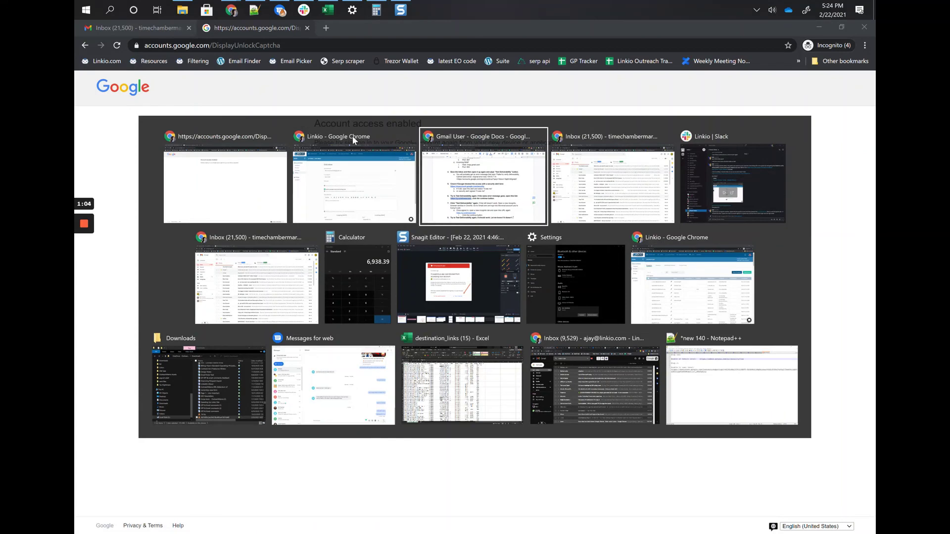
- Rerun Test Deliverability for the Gmail inbox on Linkio's Edit Inbox page
{"action": "left_click", "coordinate": [147, 34]}
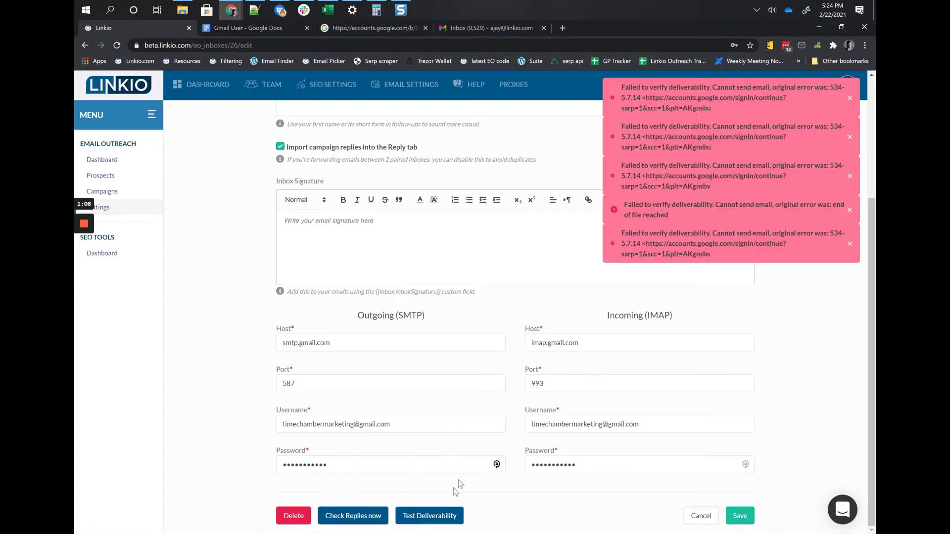
{"action": "left_click", "coordinate": [429, 516]}
{"action": "scroll", "coordinate": [774, 327], "scroll_direction": "up", "scroll_amount": 3}
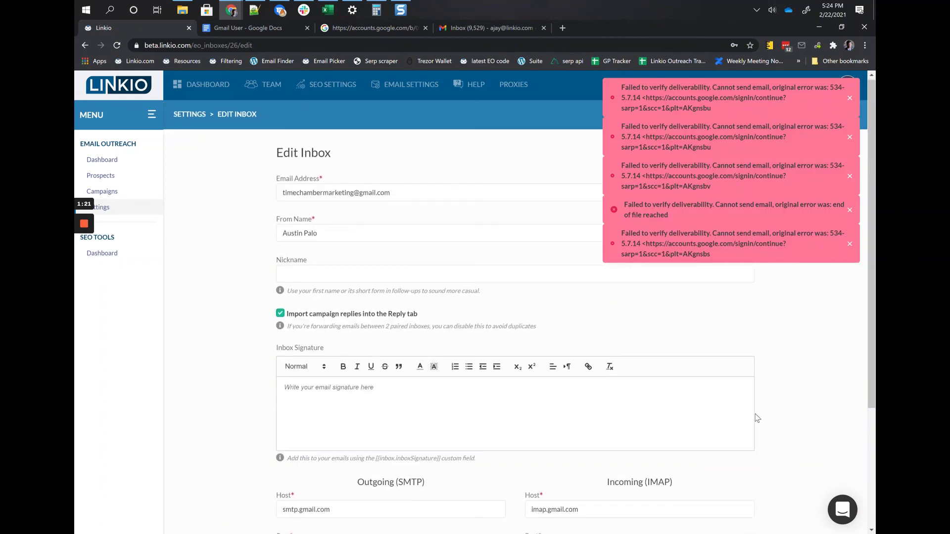
{"action": "scroll", "coordinate": [773, 328], "scroll_direction": "down", "scroll_amount": 3}
{"action": "left_click", "coordinate": [740, 514]}
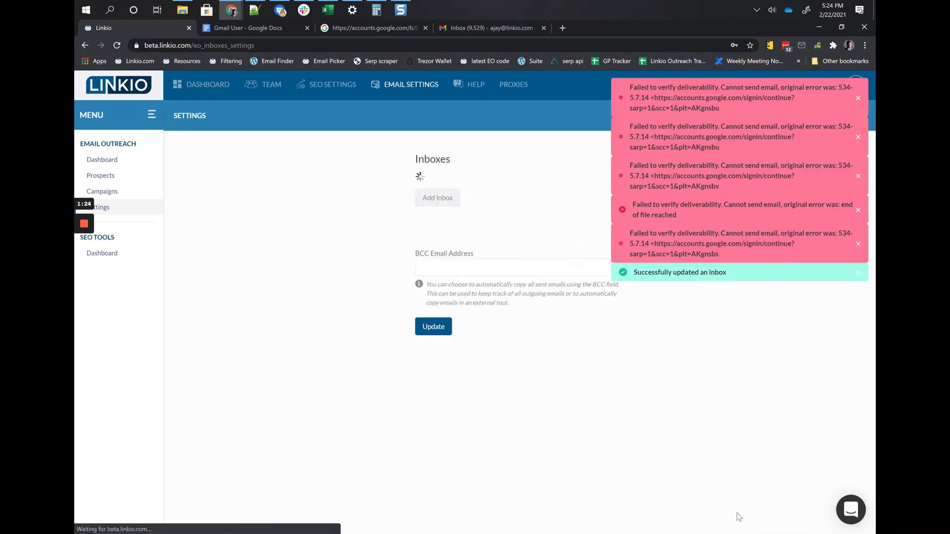
{"action": "scroll", "coordinate": [448, 304], "scroll_direction": "up", "scroll_amount": 5}
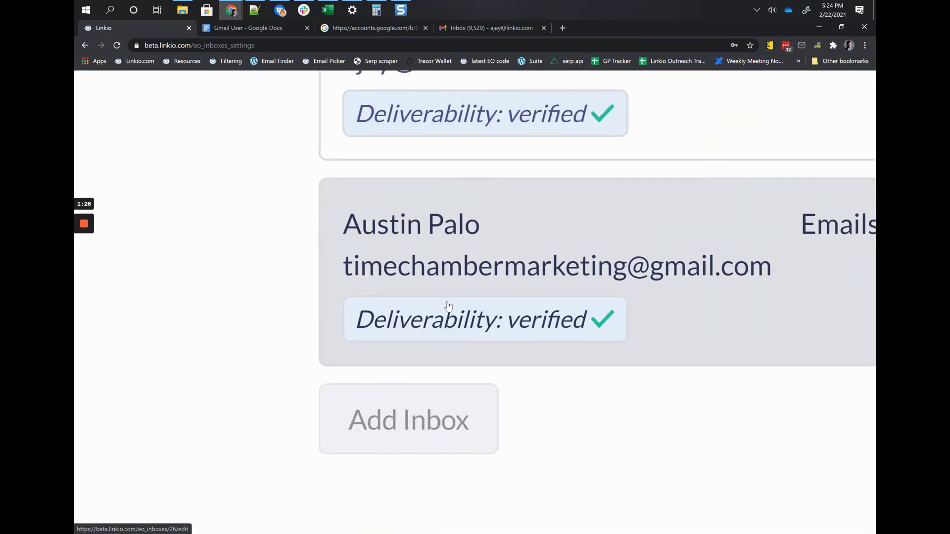
{"action": "scroll", "coordinate": [497, 318], "scroll_direction": "down", "scroll_amount": 5}
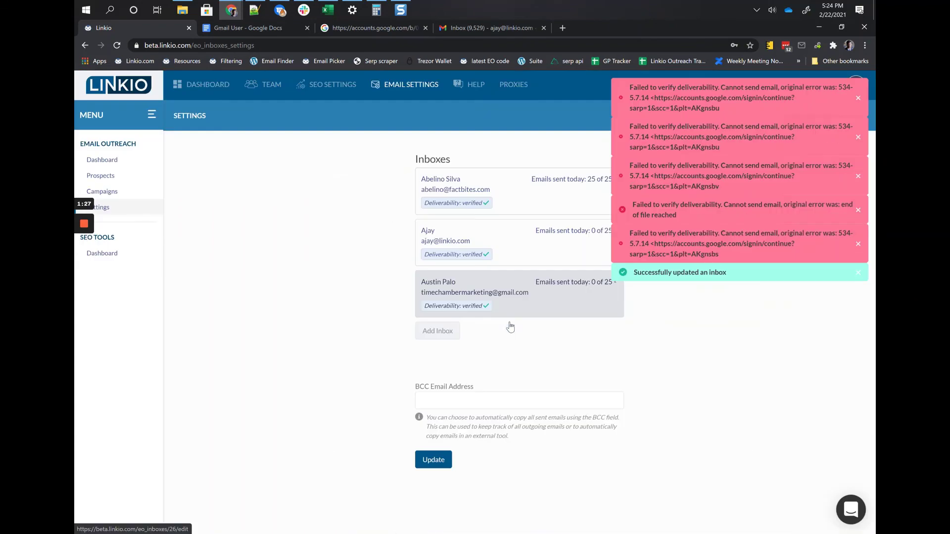
{"action": "left_click", "coordinate": [258, 285]}
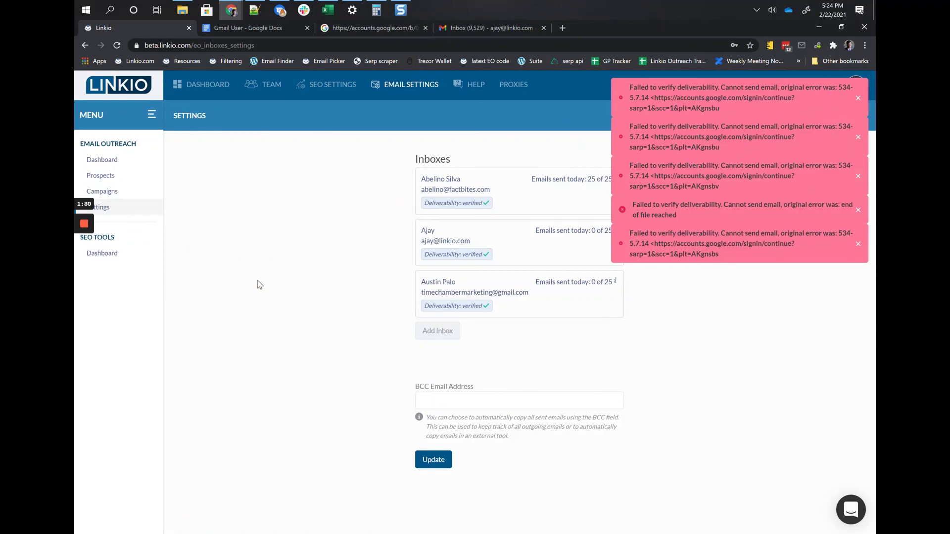